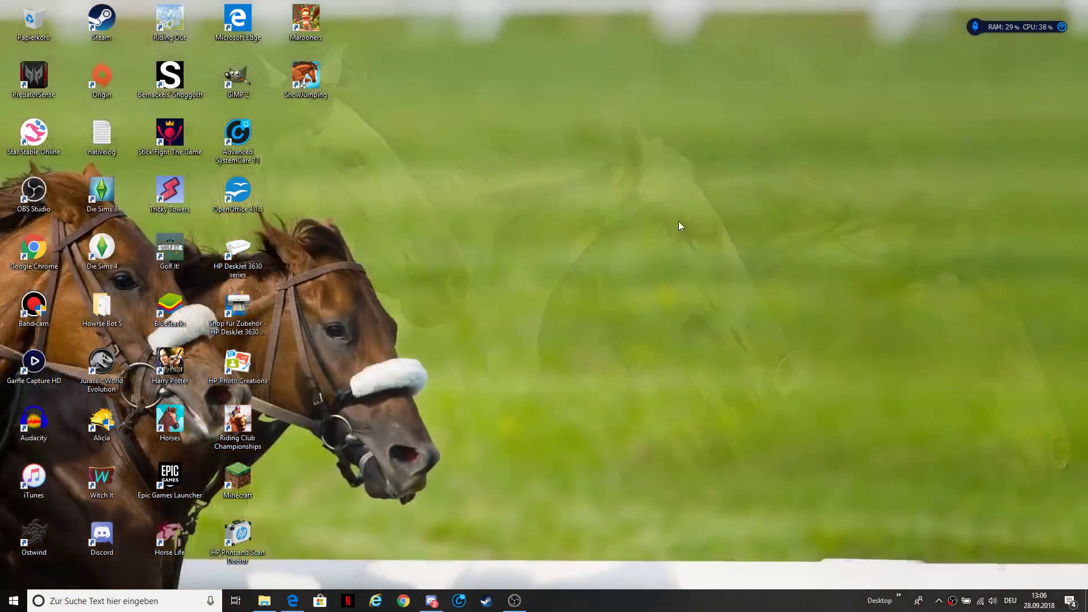
- Open File Explorer and go to the Die Sims 4 folder inside Dokumente > Electronic Arts
key("super+e")
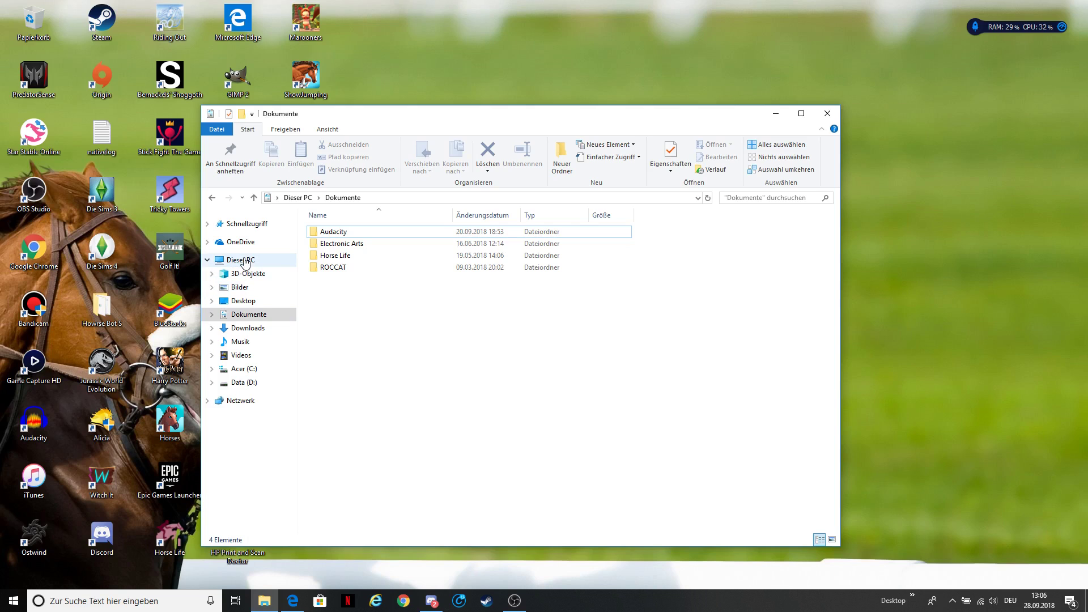
left_click(250, 319)
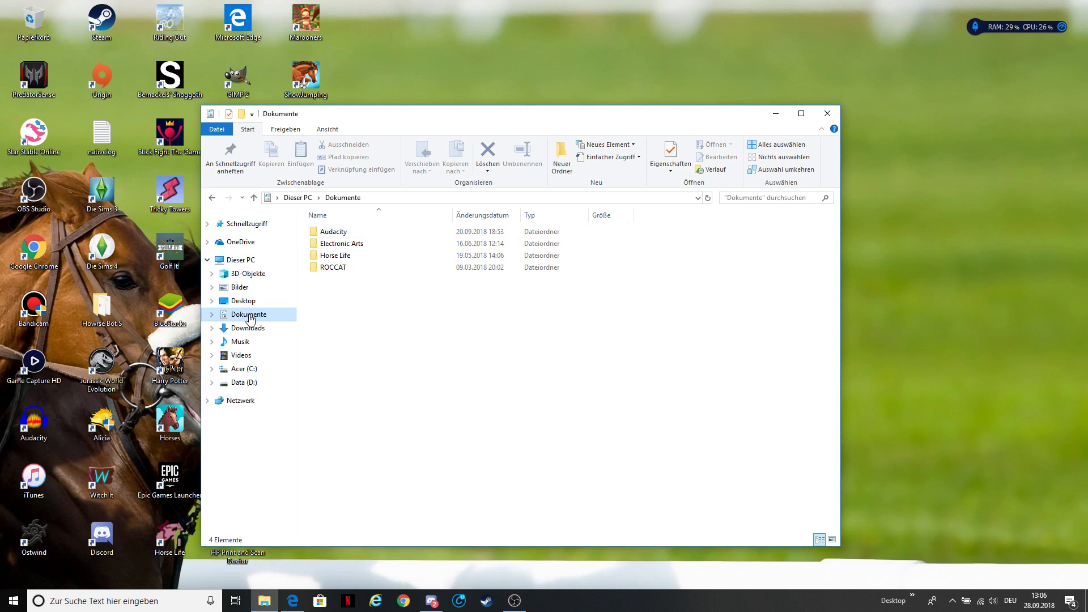
double_click(359, 244)
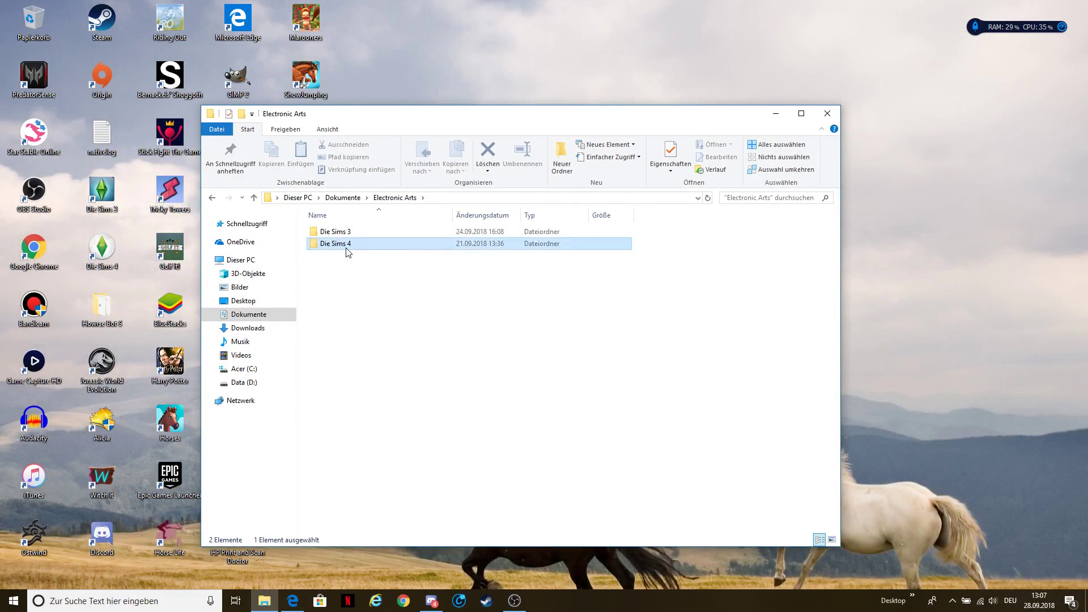
double_click(348, 245)
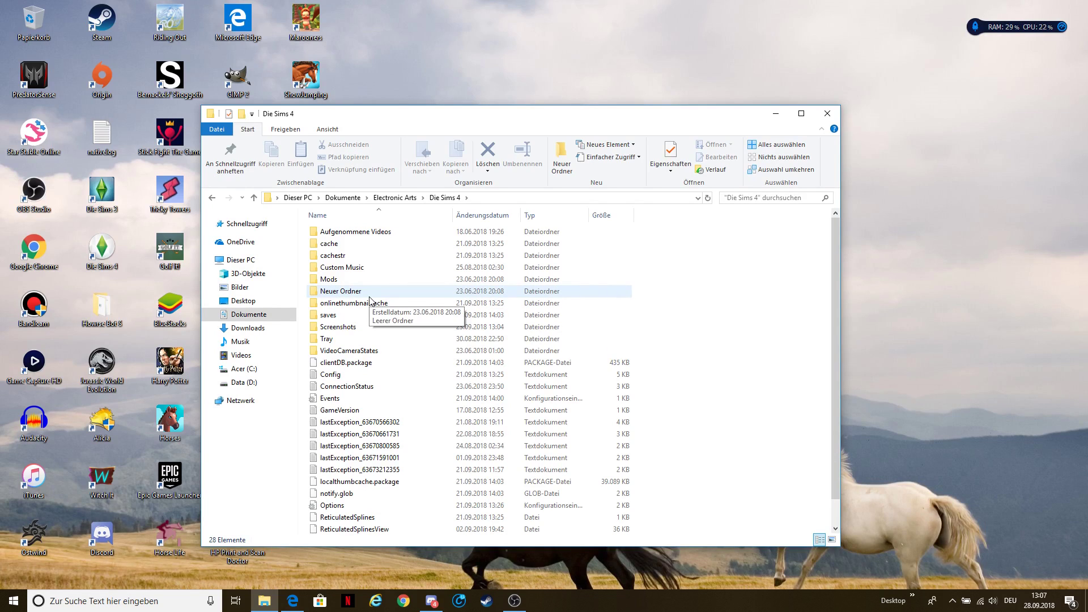
right_click(686, 254)
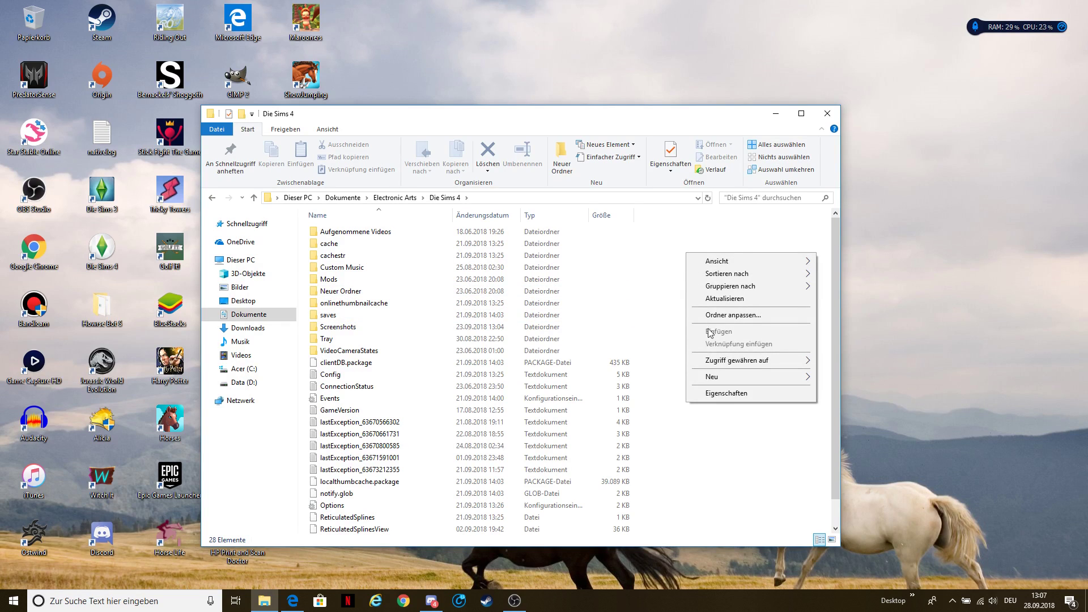
mouse_move(733, 375)
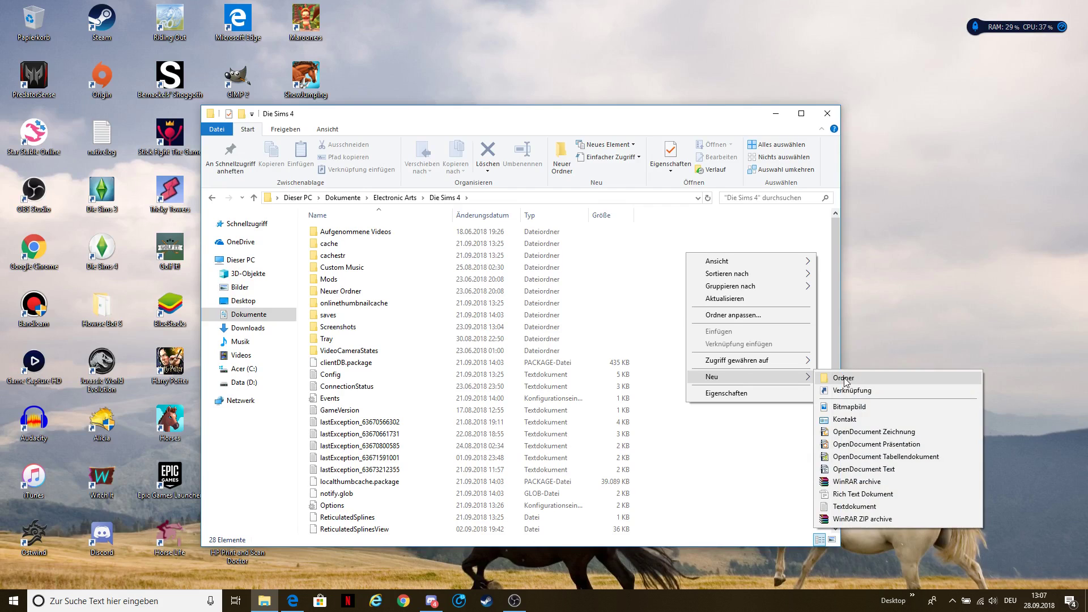
left_click(646, 235)
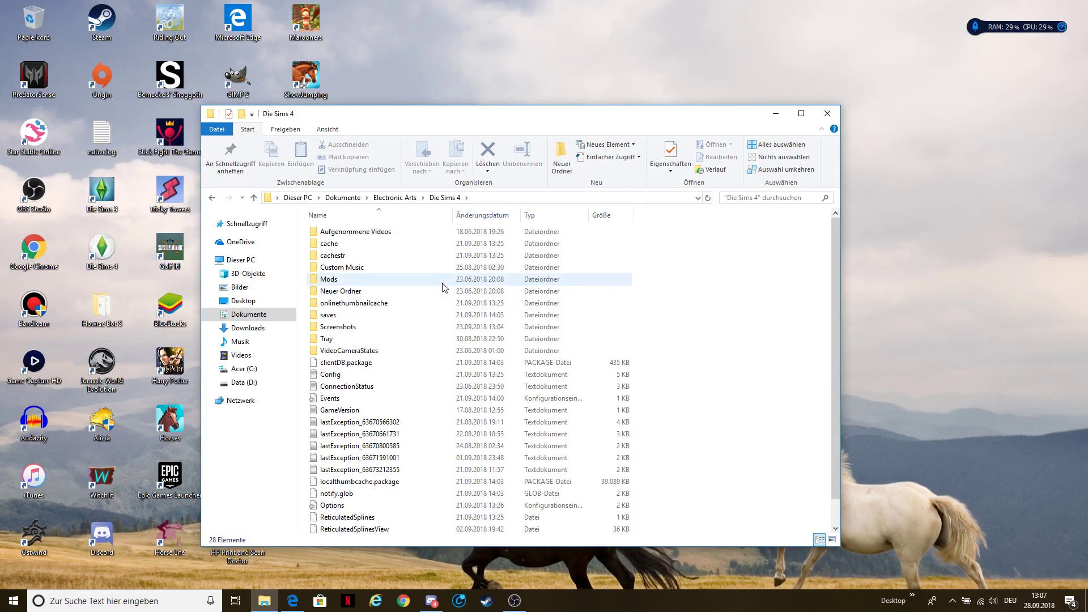
- Open the Mods folder inside Die Sims 4
double_click(330, 283)
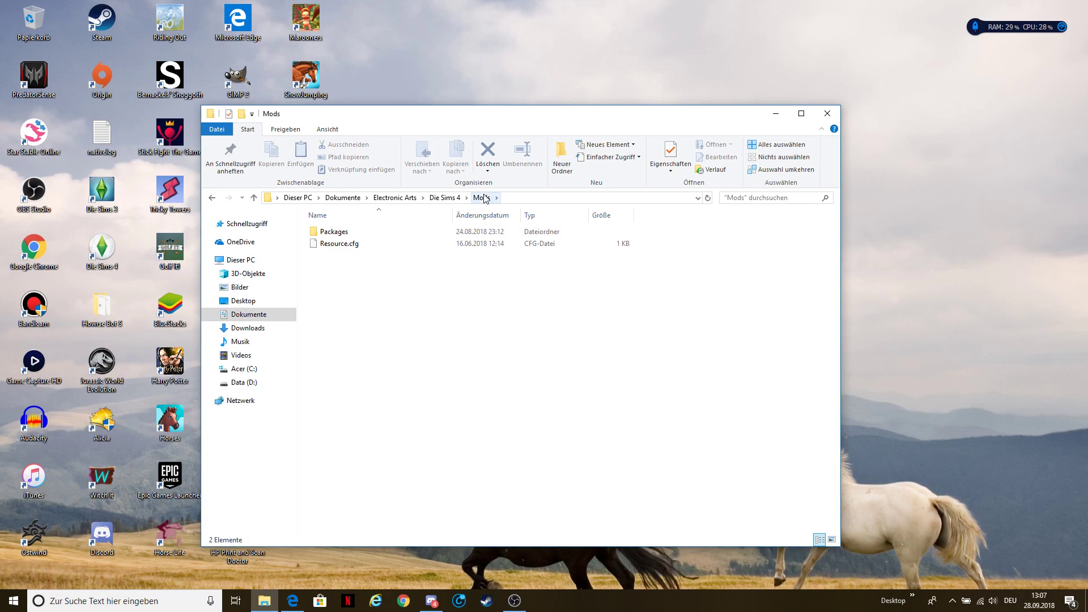
- Try to create a new folder named Packages inside Mods, declining to merge it with the existing folder
right_click(386, 301)
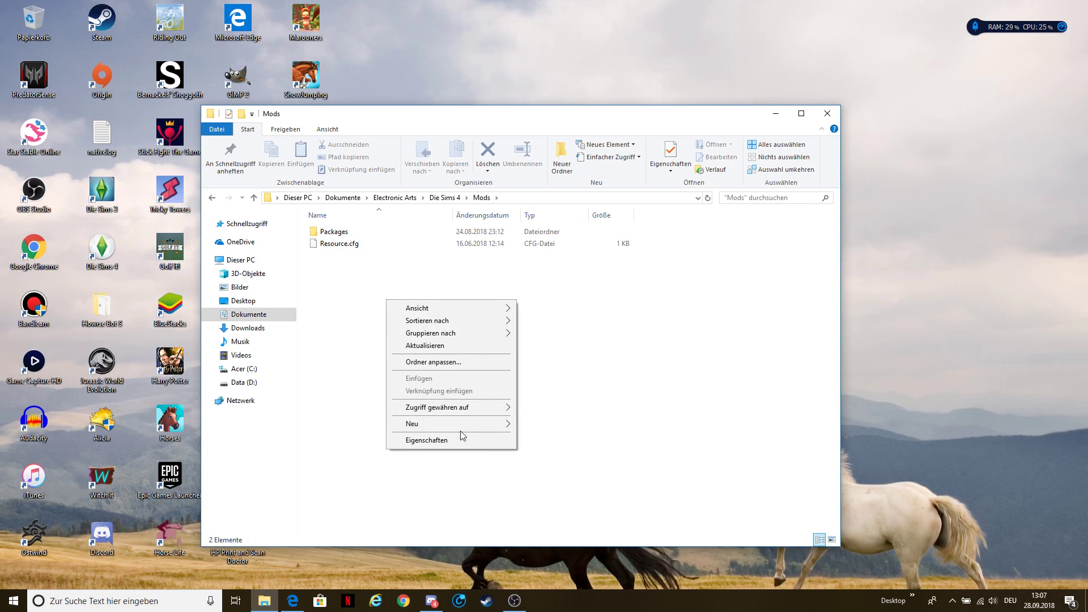
mouse_move(459, 424)
left_click(536, 424)
type("Packages")
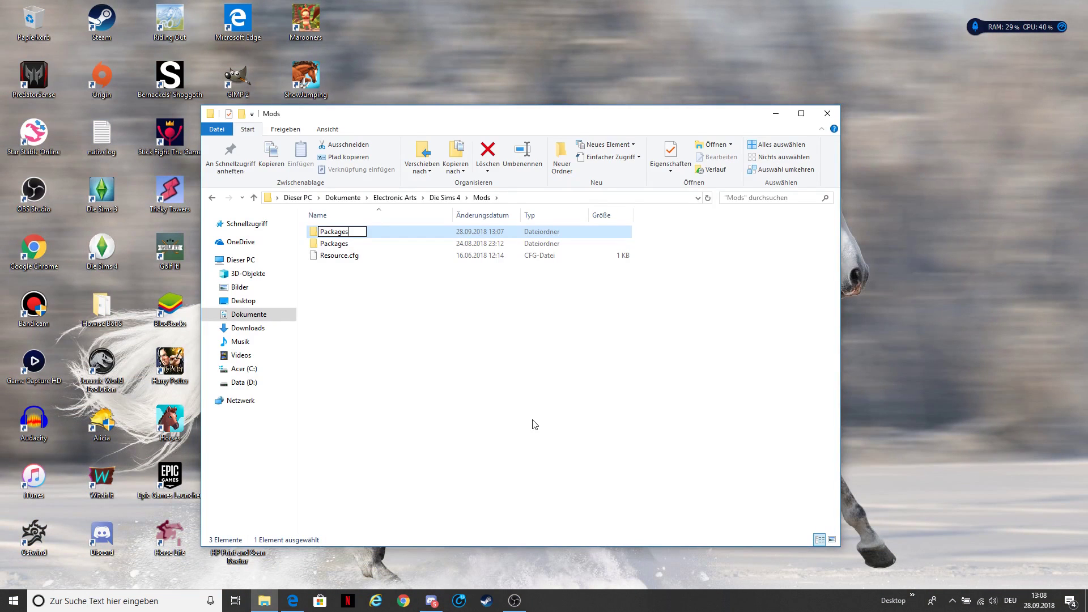
key("Return")
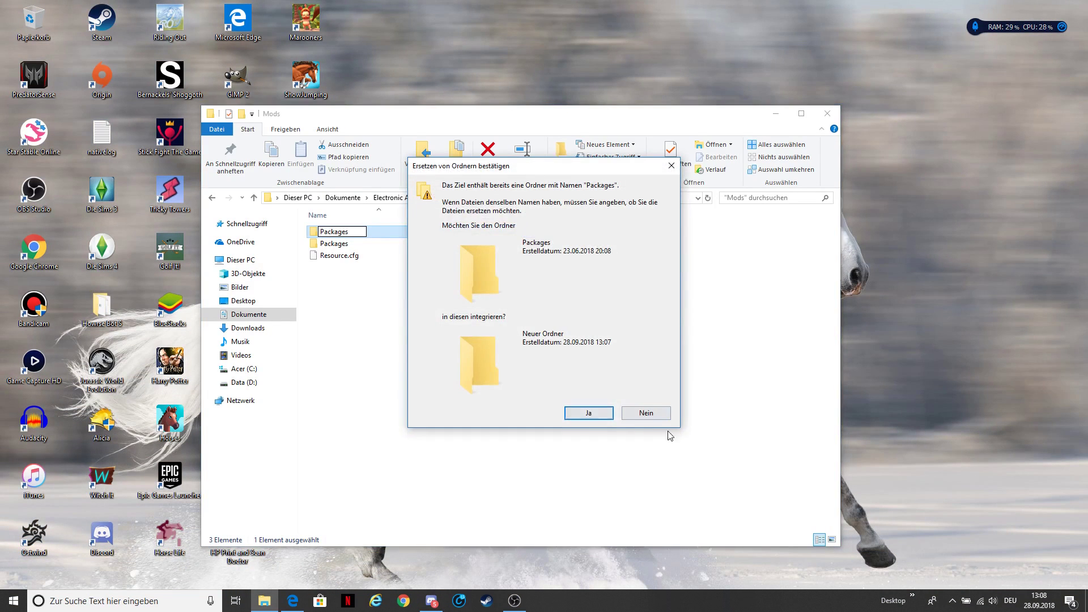
left_click(645, 413)
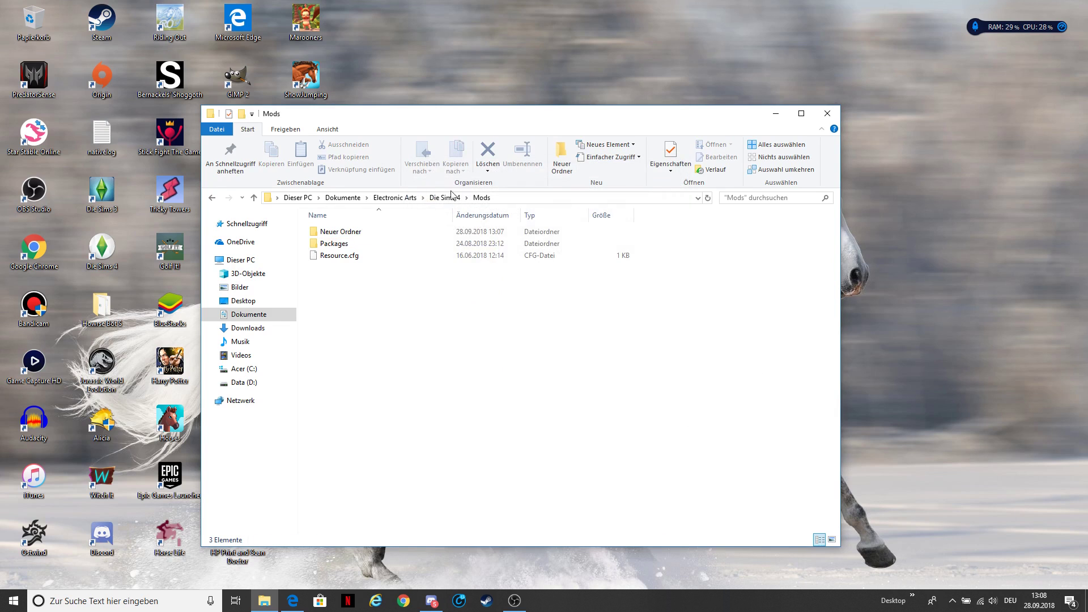
- Look inside the new folder Neuer Ordner, return to Mods and delete that folder
double_click(364, 232)
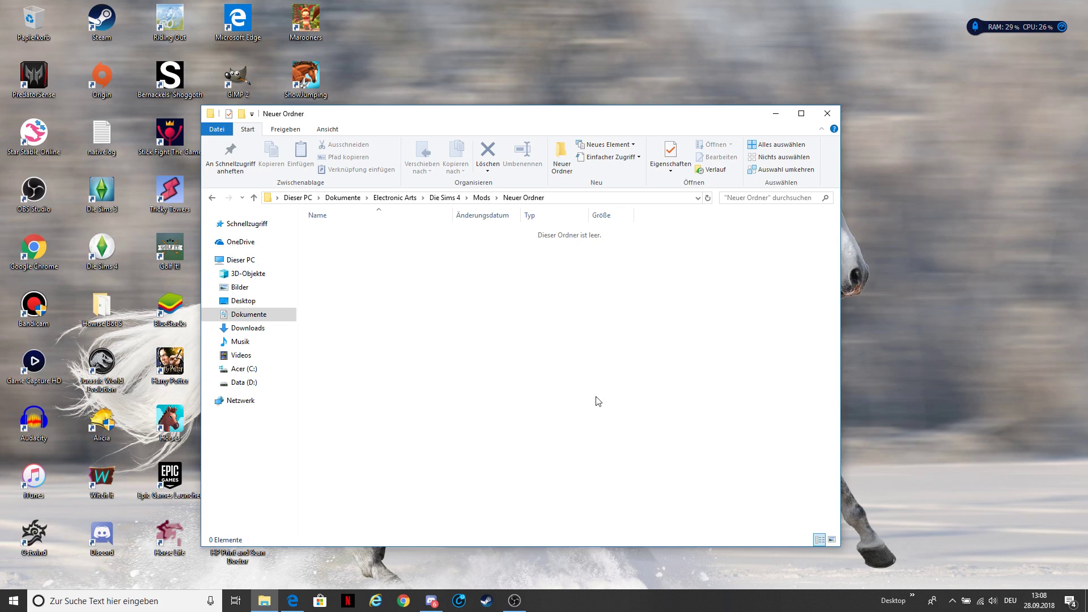
left_click(481, 198)
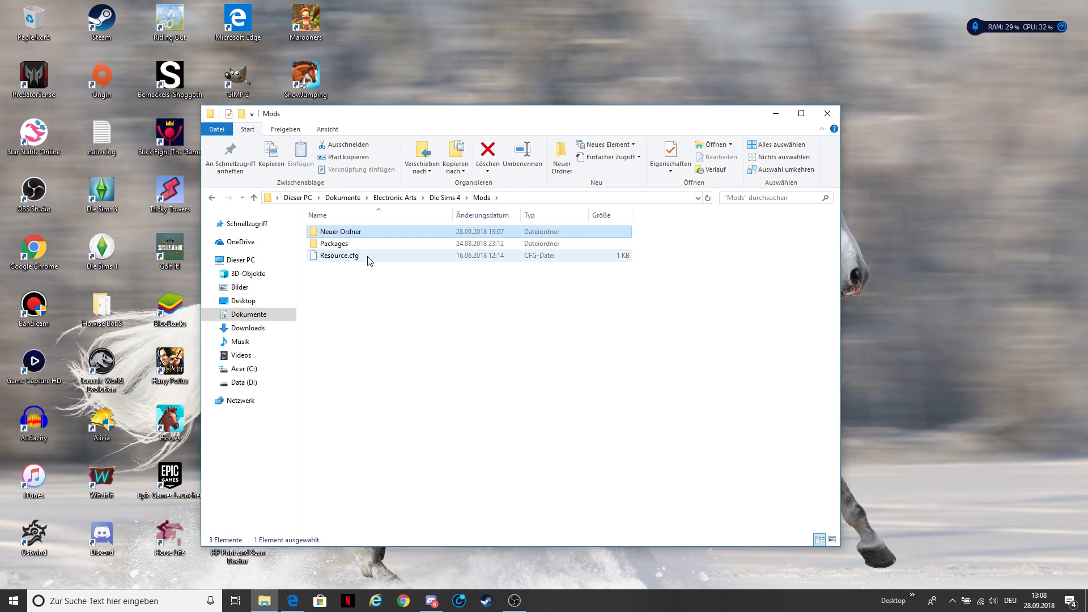
key("Delete")
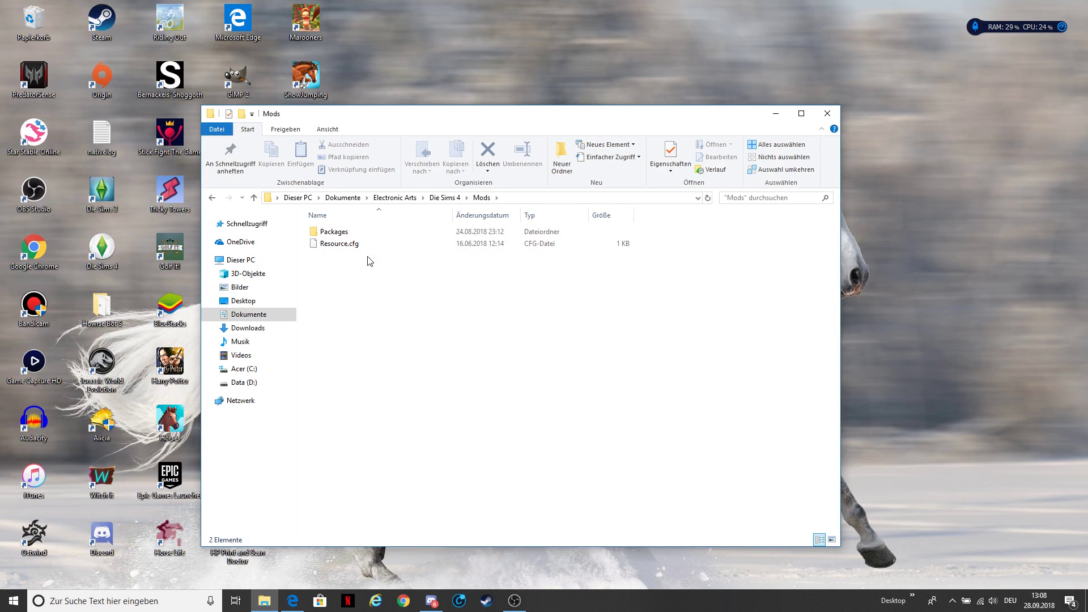
double_click(334, 232)
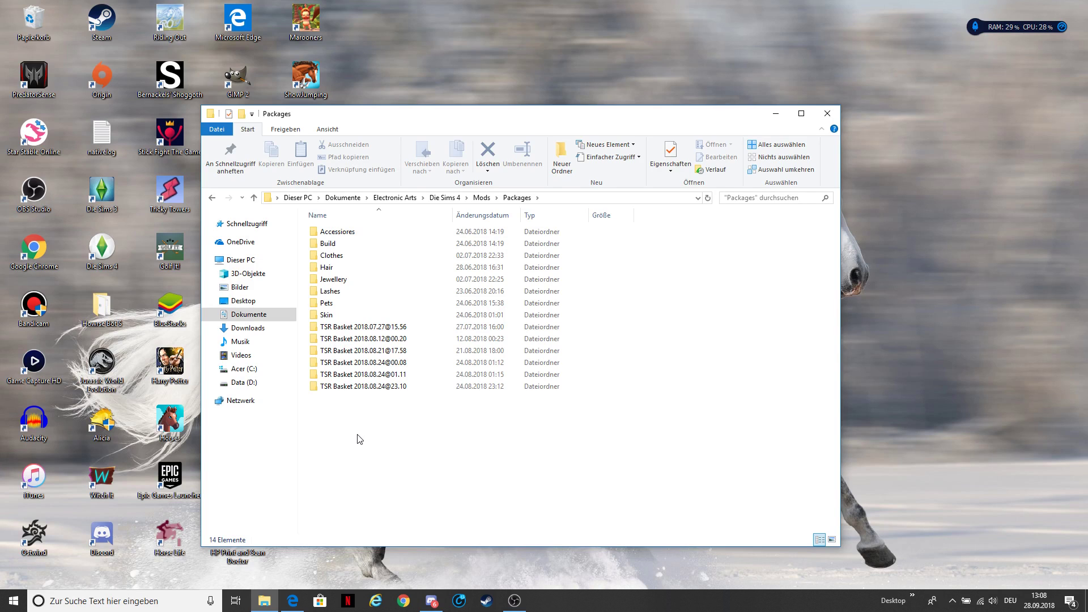
double_click(367, 327)
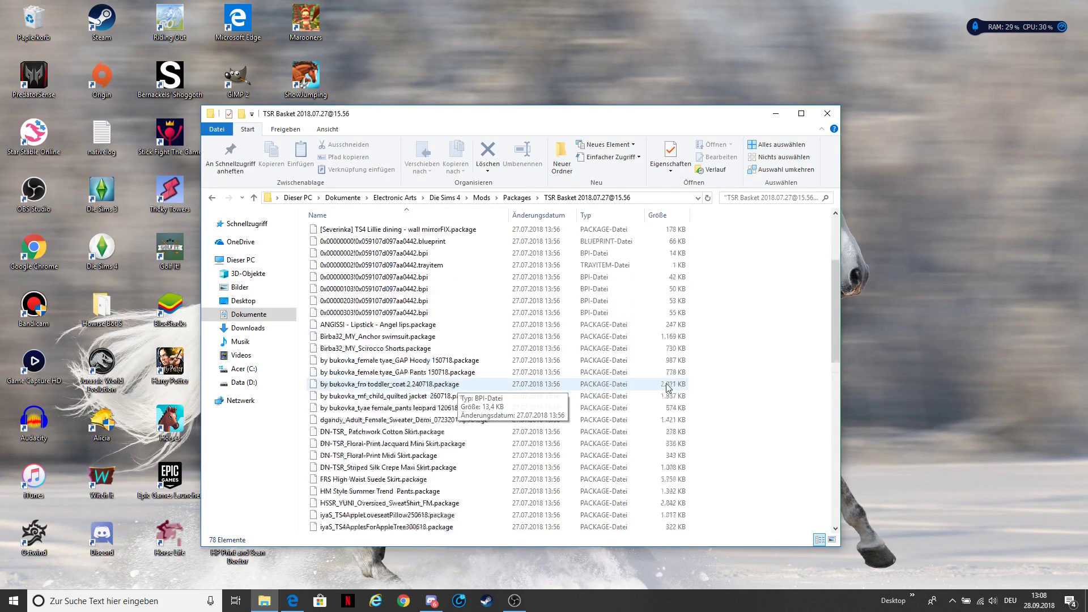
scroll(668, 388, "down", 12)
scroll(539, 391, "up", 16)
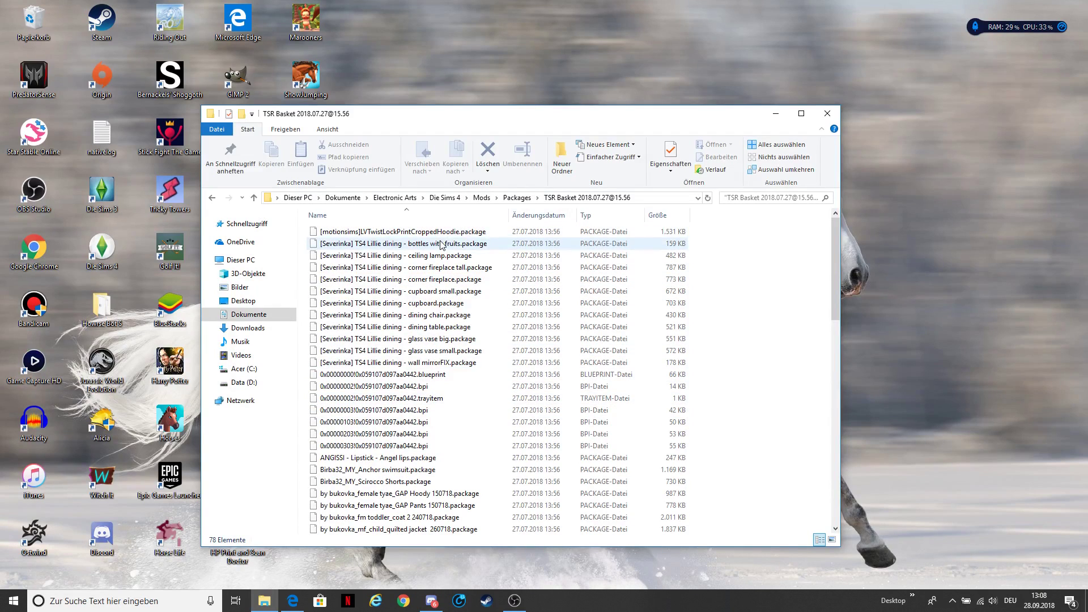
- Switch to Microsoft Edge, open thesimsresource.com and accept the privacy consent
left_click(293, 601)
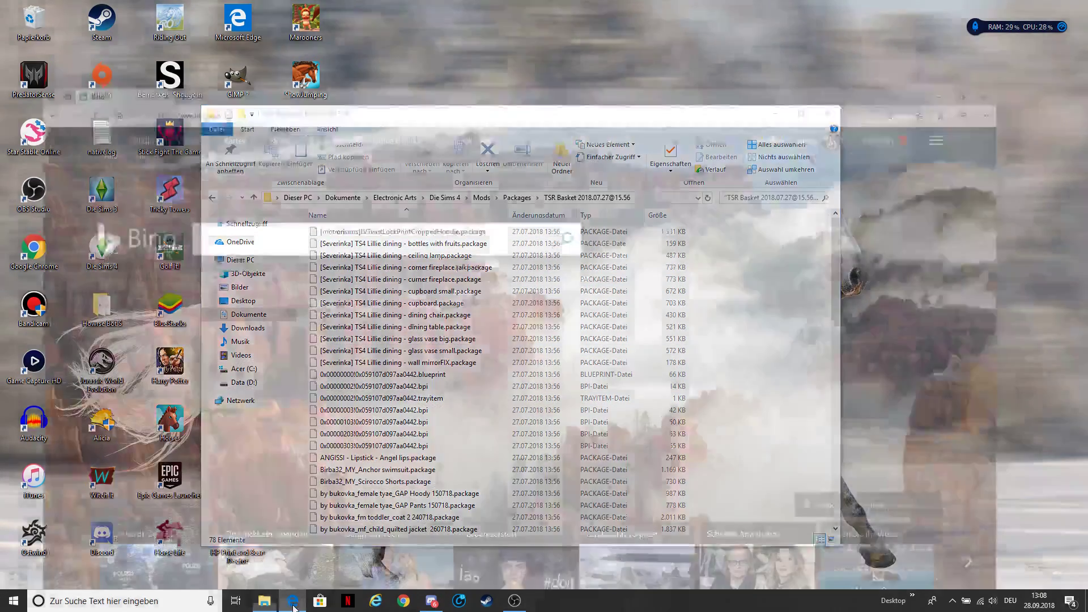
left_click(272, 30)
type("thesims")
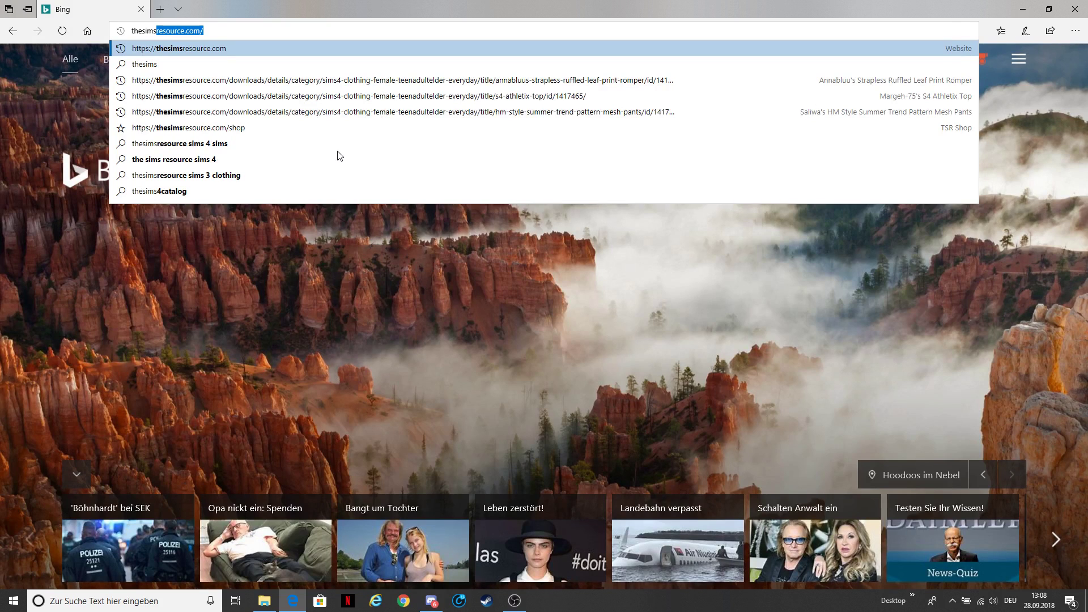
key("Return")
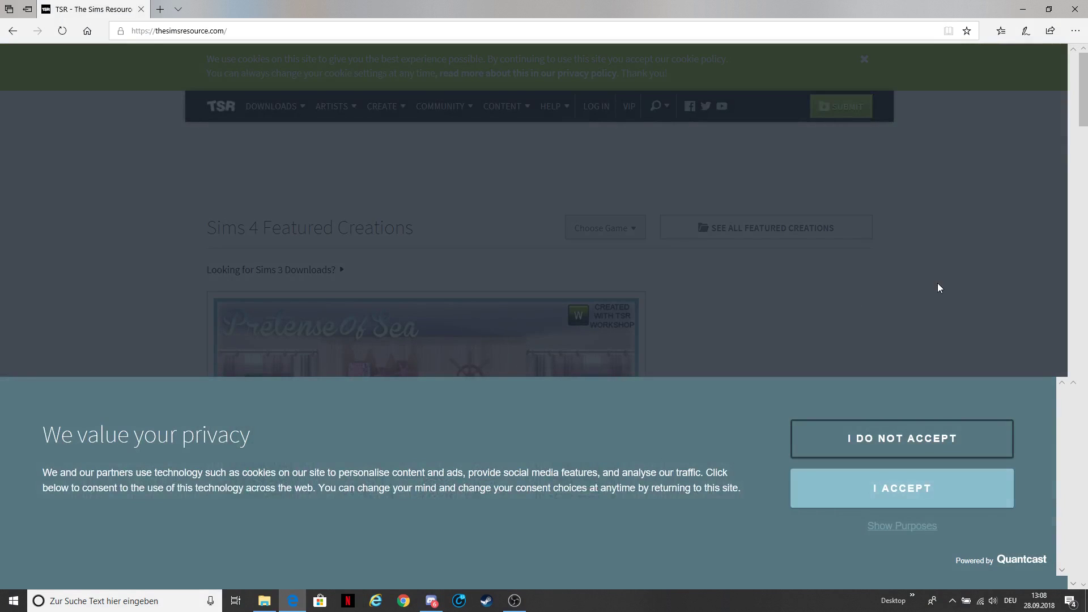
left_click(908, 493)
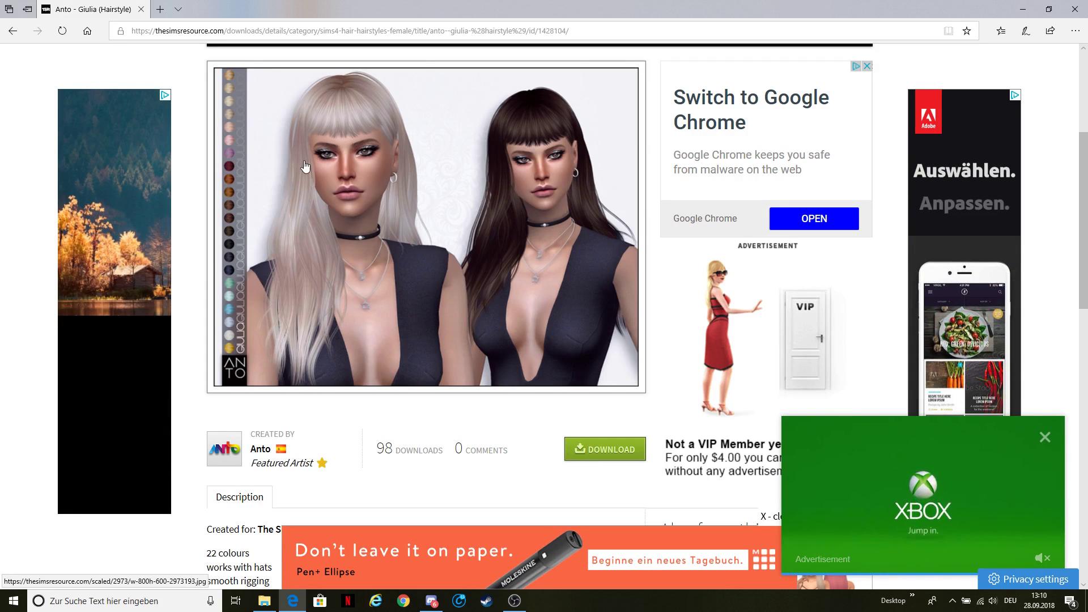
- Look over the Anto - Giulia (Hairstyle) page and start downloading the hairstyle
scroll(340, 192, "up", 5)
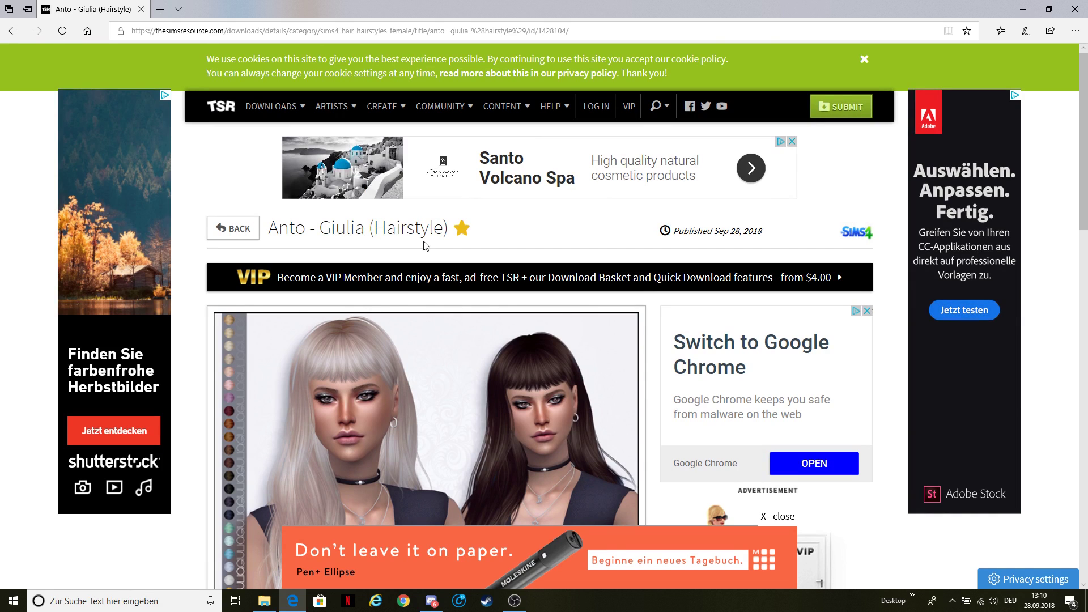
scroll(444, 340, "down", 3)
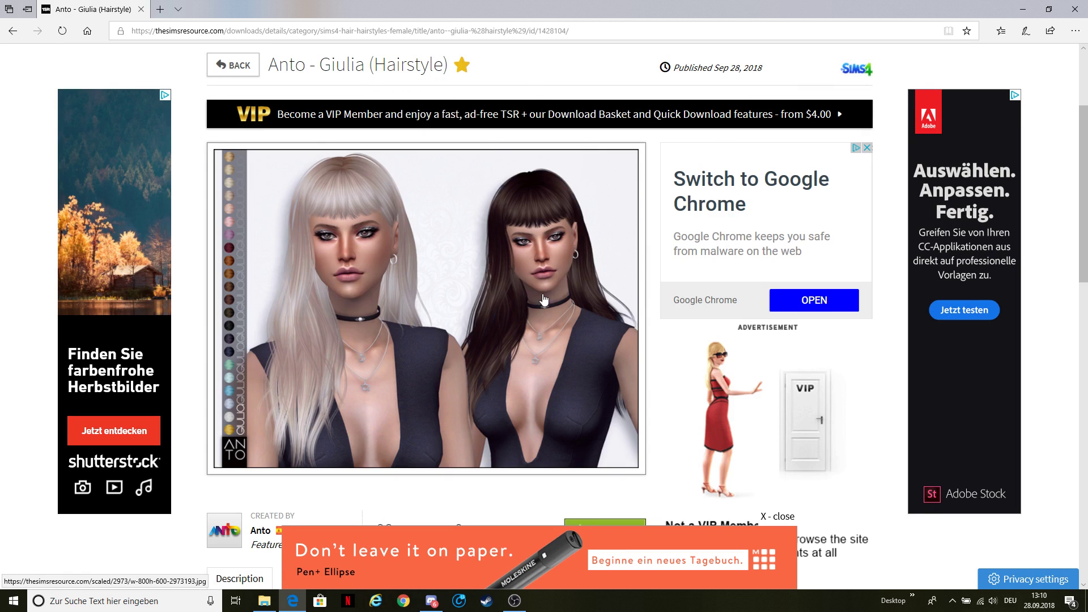
scroll(544, 299, "down", 4)
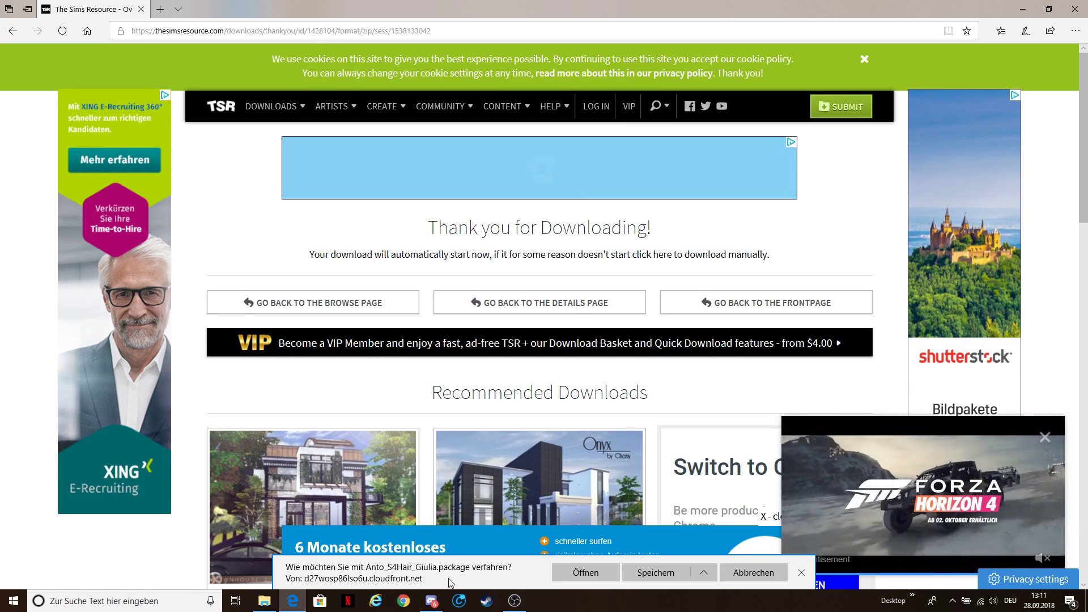
- Save the downloaded package as Anto_S4Hair_Giulia in Dokumente > Electronic Arts > Die Sims 4 > Mods
left_click(706, 576)
left_click(669, 555)
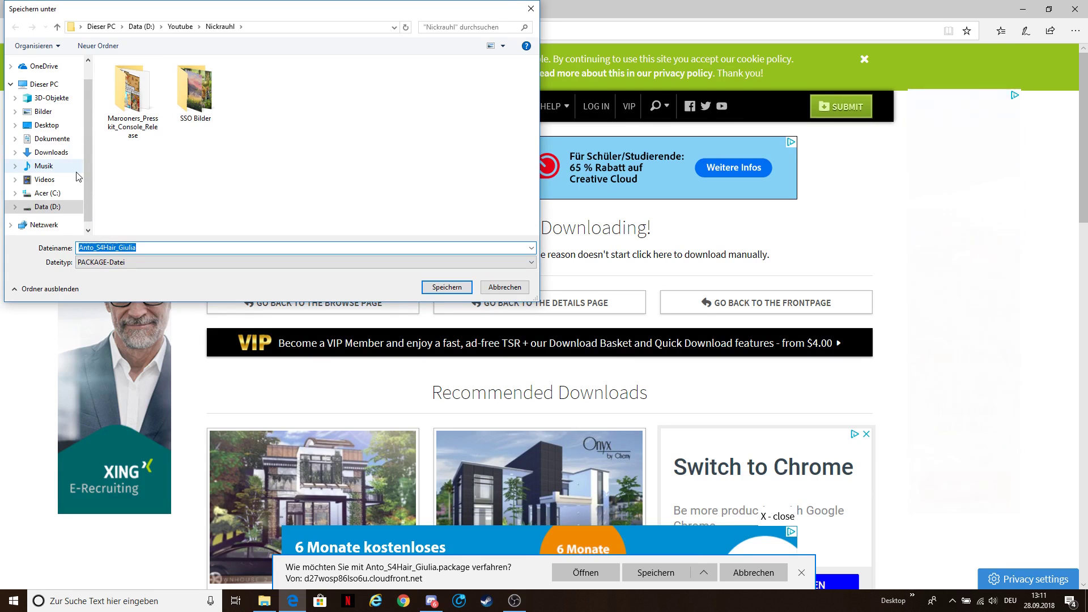
scroll(56, 181, "down", 1)
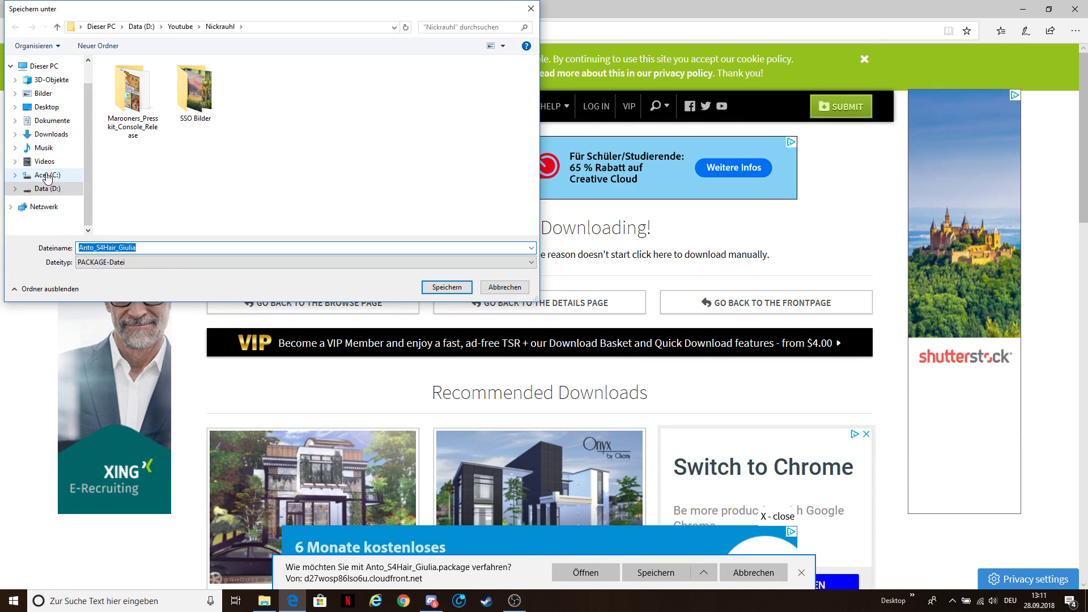
left_click(59, 123)
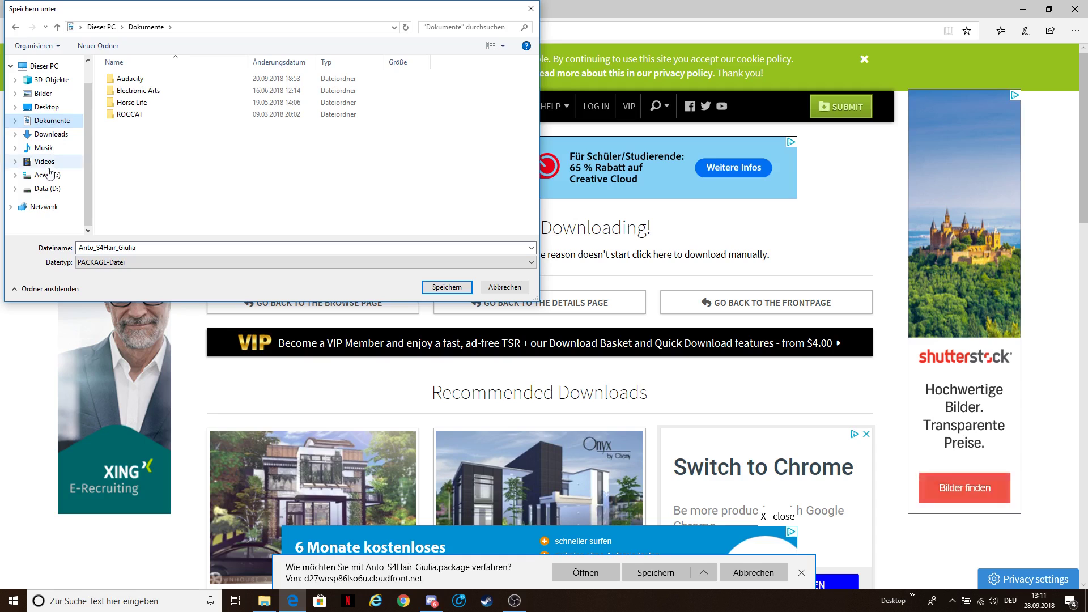
double_click(149, 92)
double_click(148, 92)
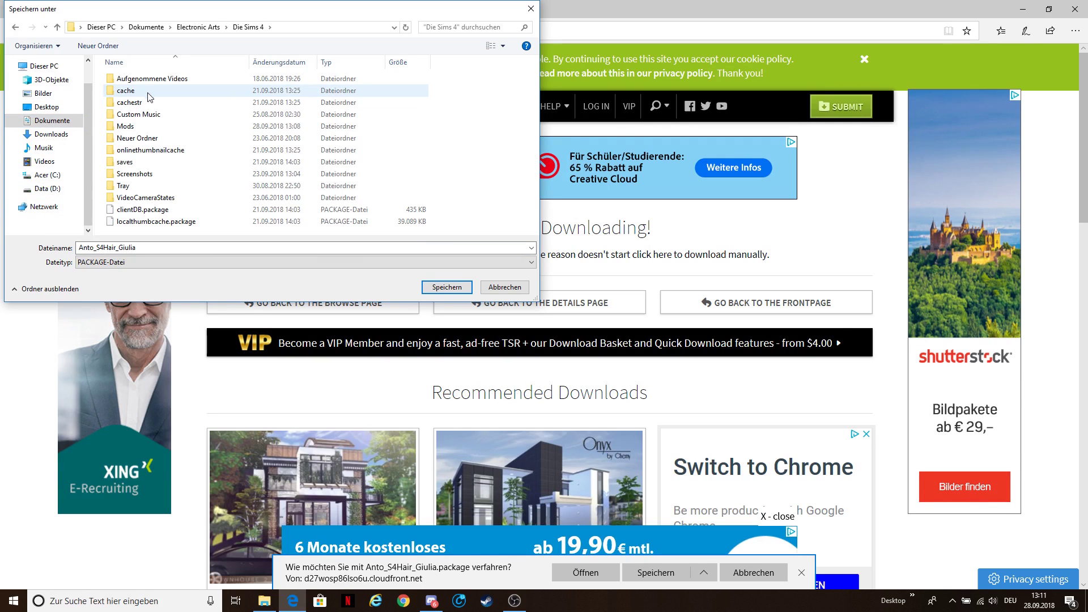
double_click(150, 127)
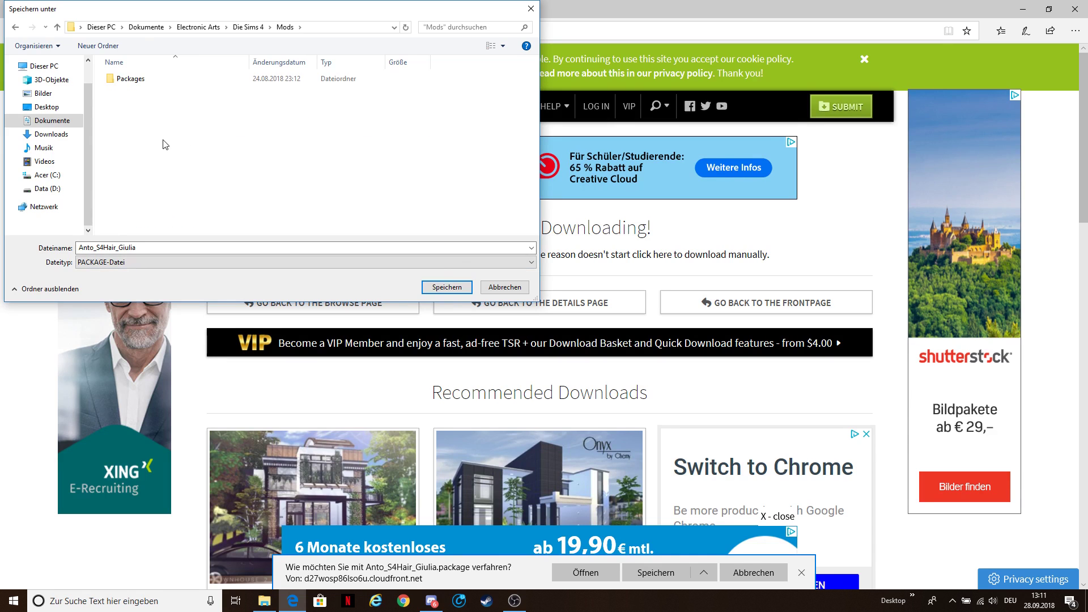
left_click(431, 287)
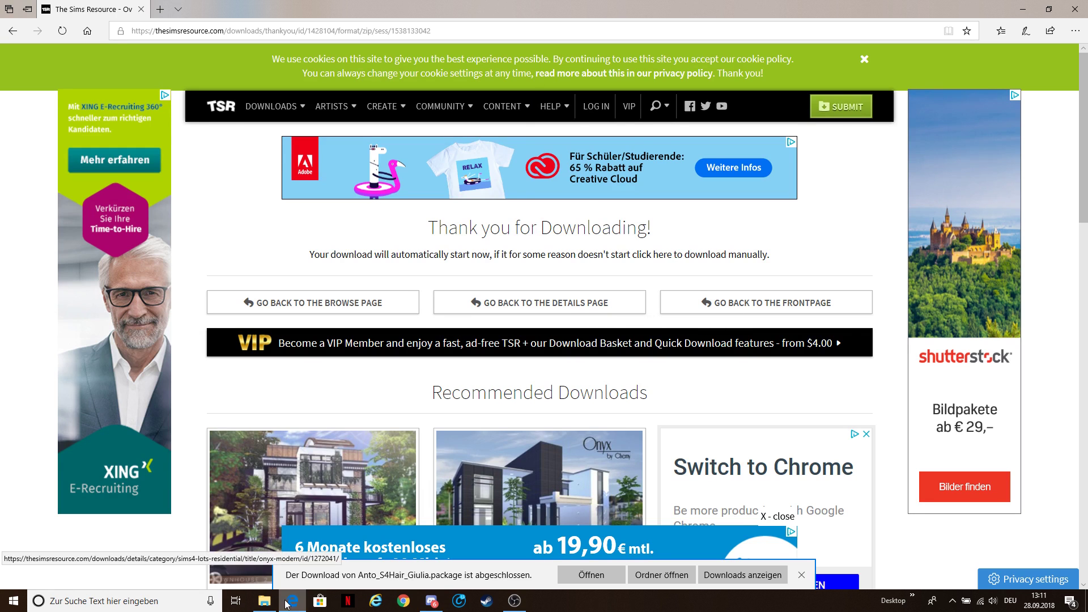
- Switch to File Explorer, minimize the browser and open the Die Sims 4 Mods folder to check for the saved package
left_click(264, 602)
left_click(1020, 11)
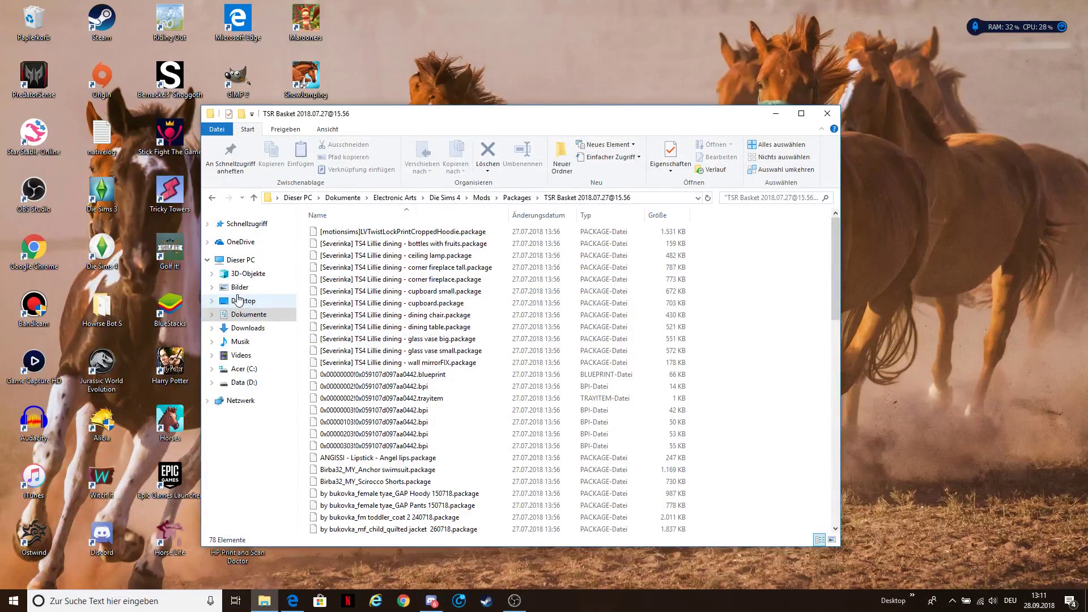
left_click(250, 318)
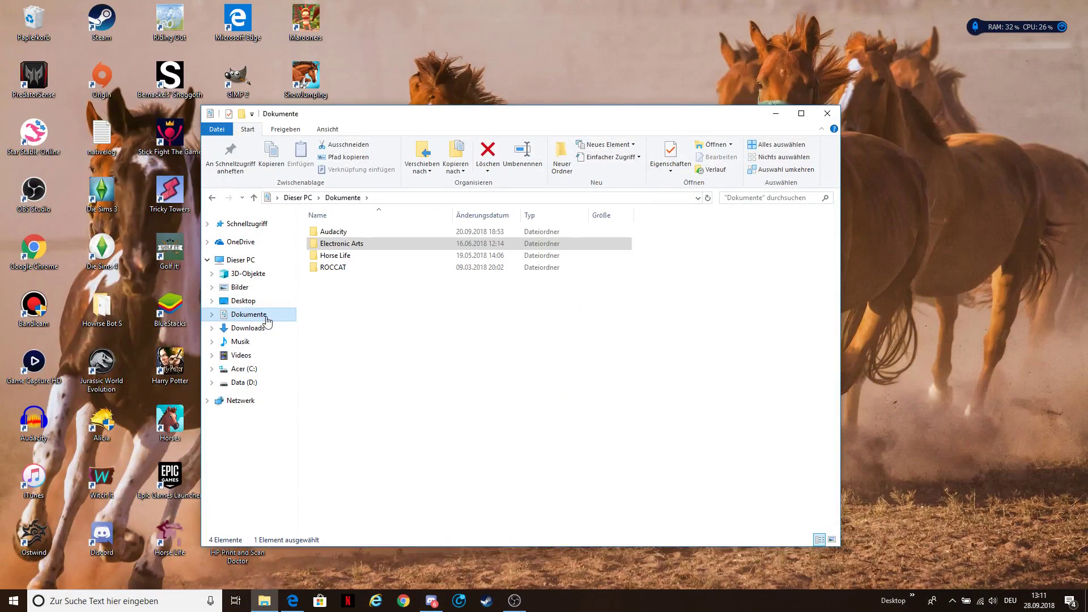
double_click(346, 245)
double_click(348, 246)
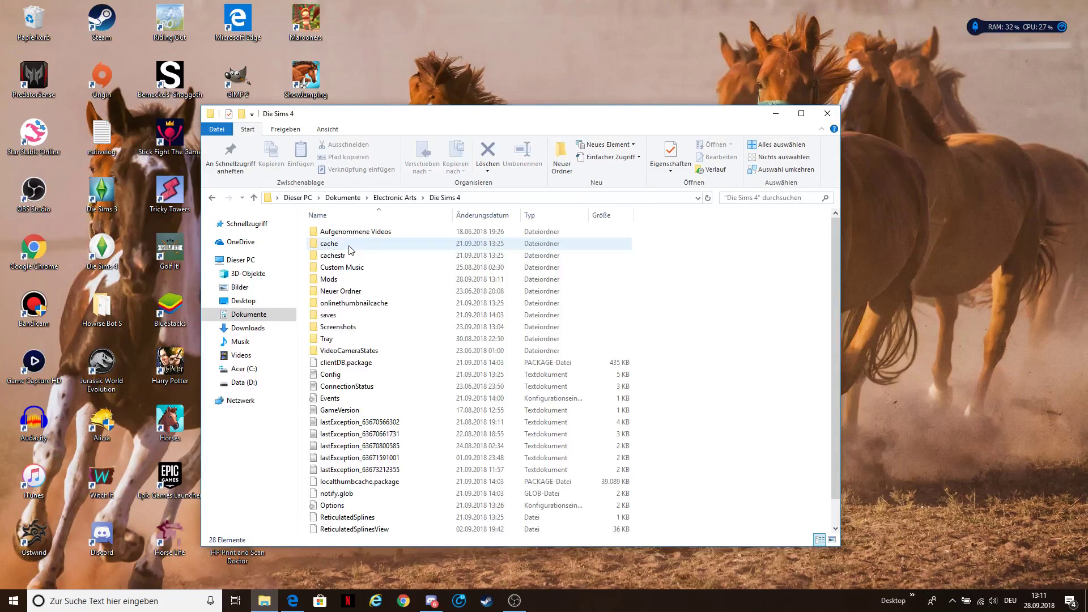
double_click(347, 285)
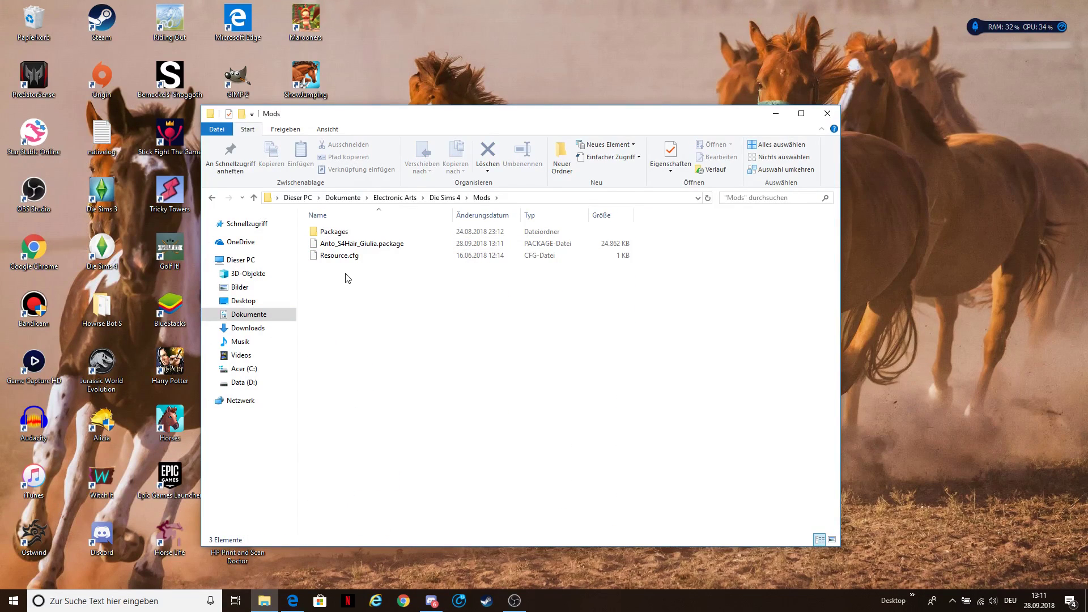
- Move Anto_S4Hair_Giulia.package from the Mods folder into Packages and from there into the Hair subfolder
left_click(404, 248)
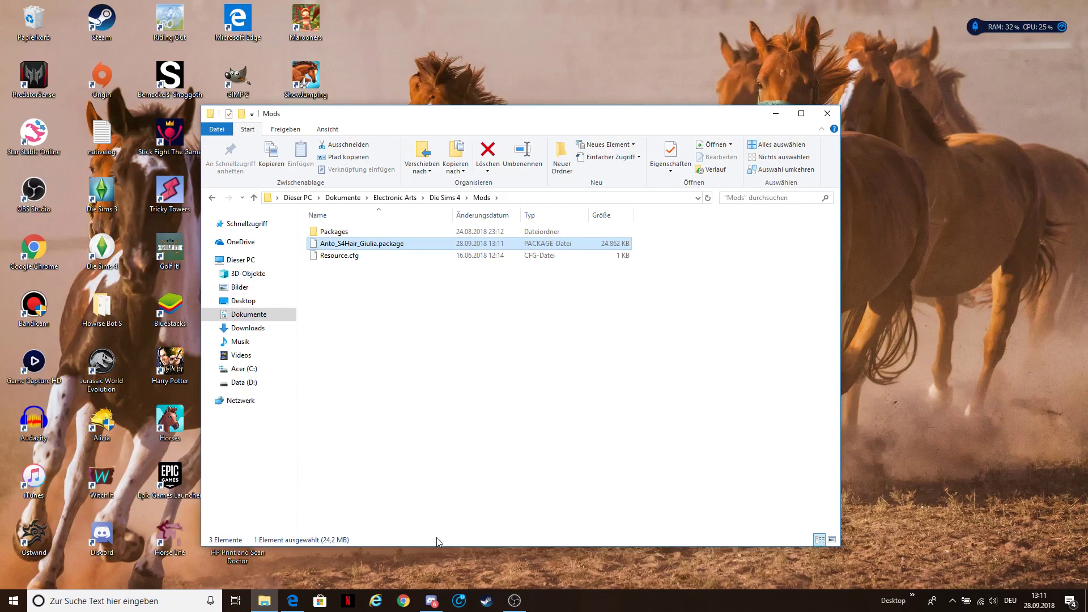
left_click_drag(383, 248, 390, 232)
double_click(341, 232)
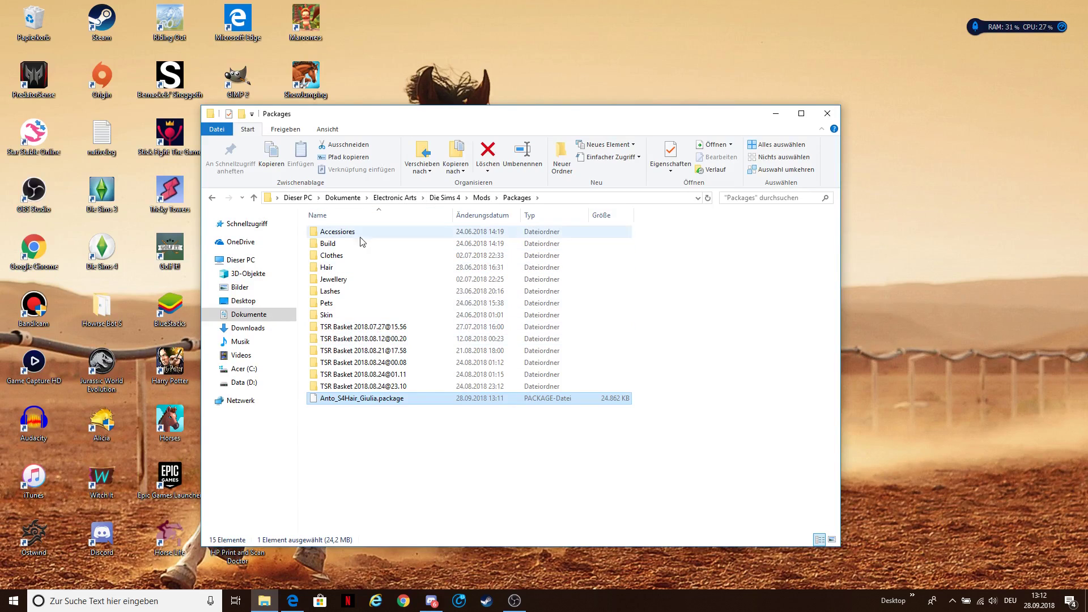
left_click_drag(363, 402, 395, 268)
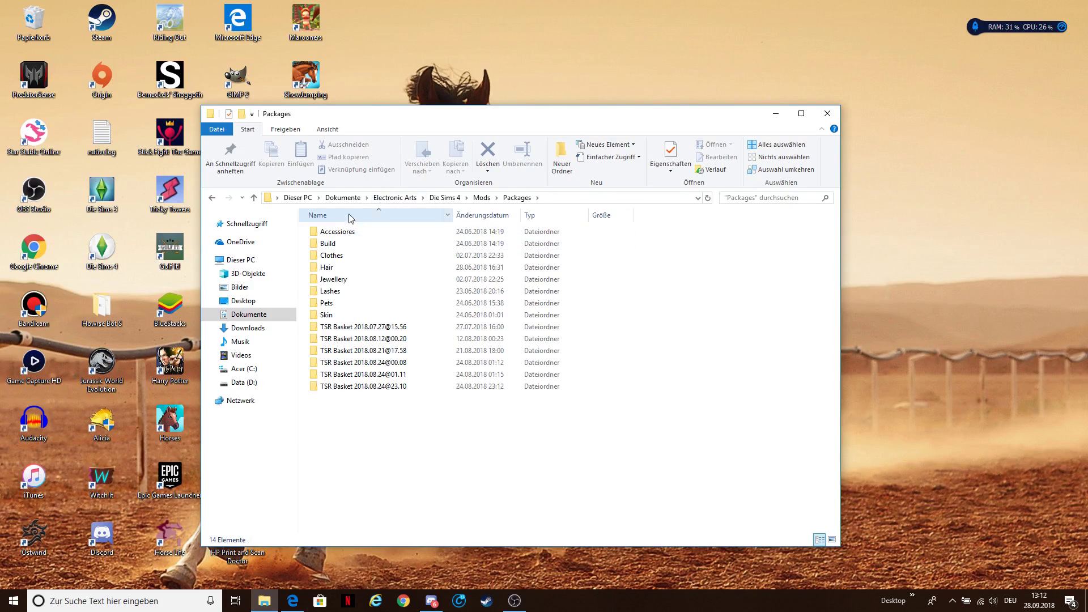
- Switch to Microsoft Edge and open the Pretense of sea interior living room garden page on The Sims Resource
left_click(292, 602)
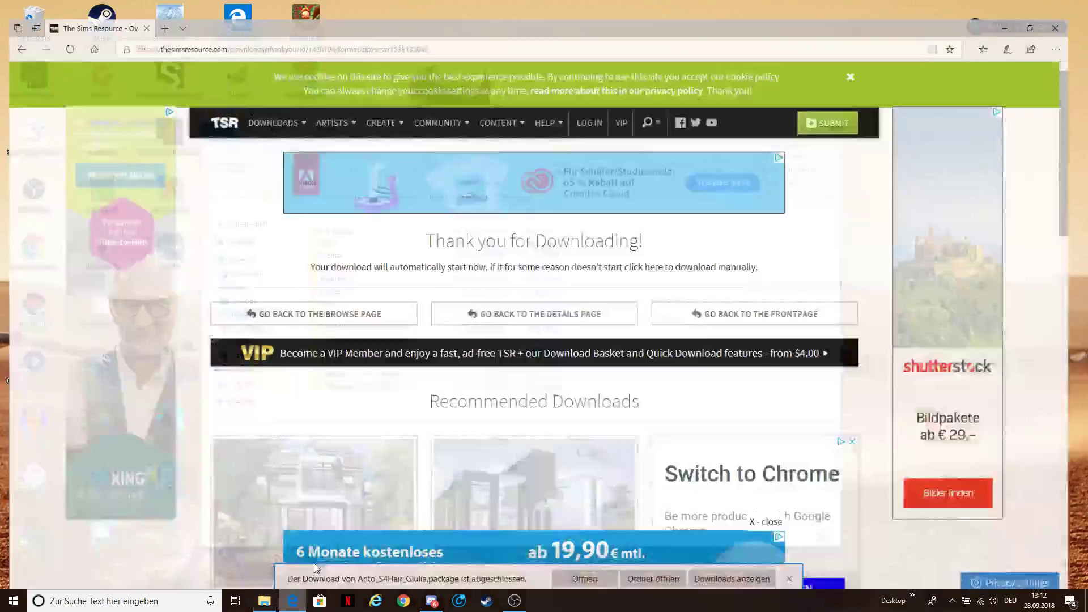
scroll(562, 425, "down", 8)
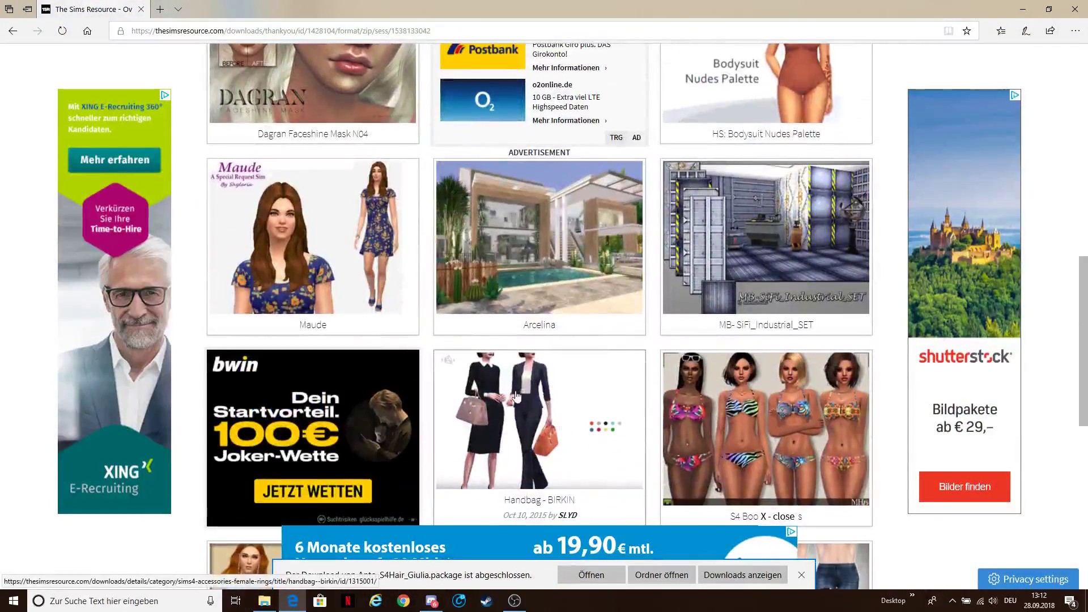
scroll(509, 388, "down", 5)
left_click(508, 389)
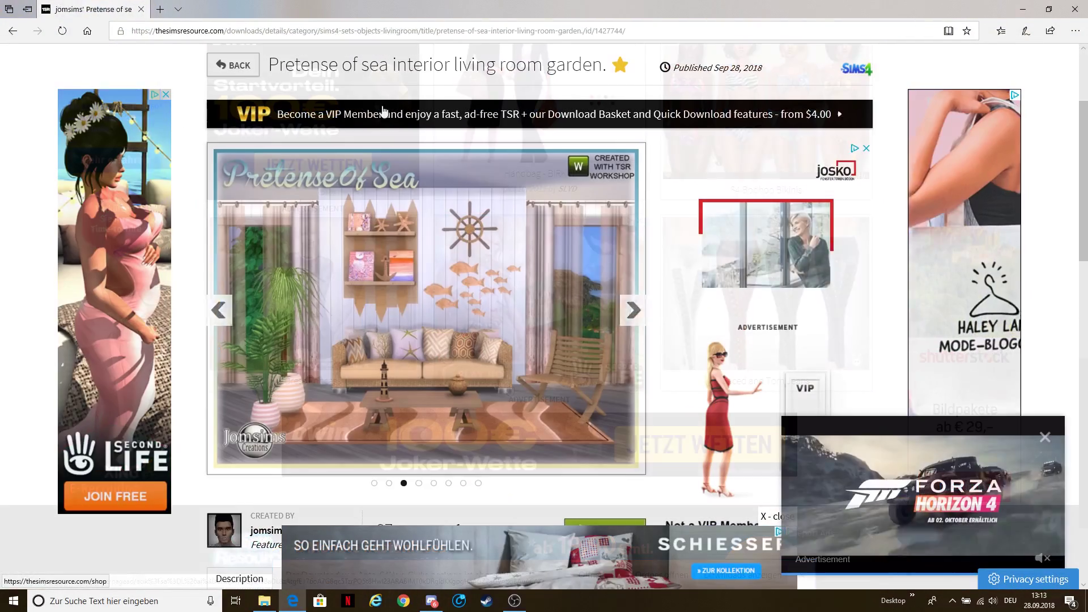
- Look through the preview images of the Pretense of sea set and start downloading it
left_click(623, 313)
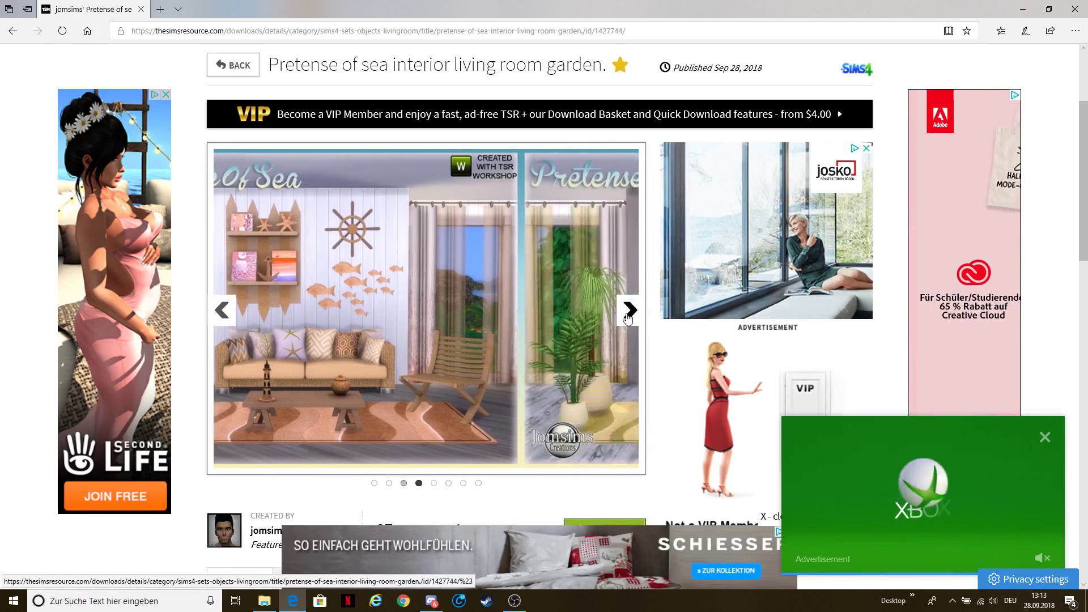
left_click(627, 319)
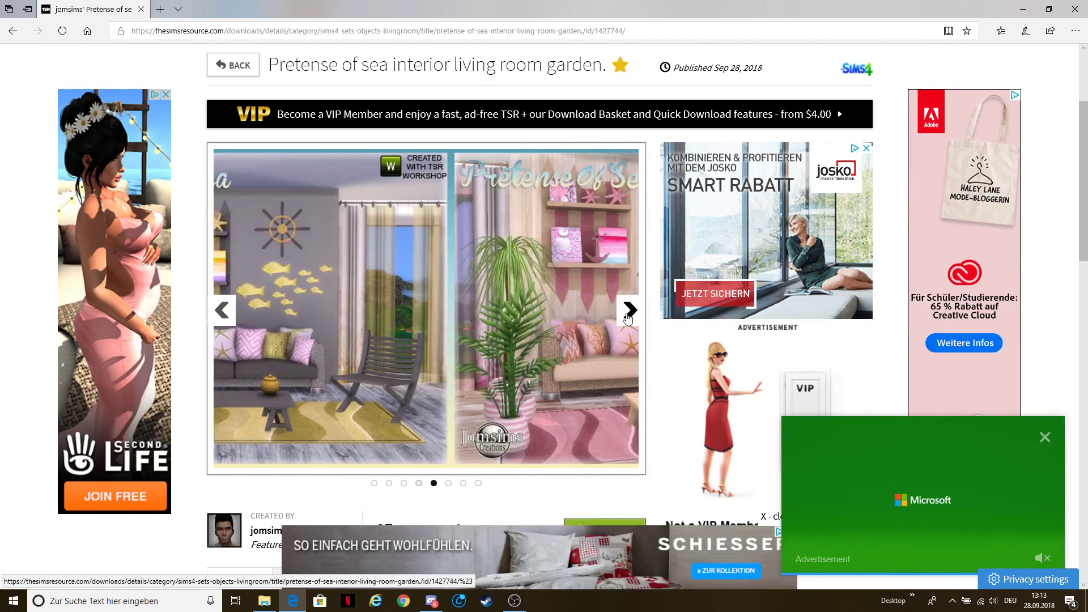
scroll(555, 358, "down", 4)
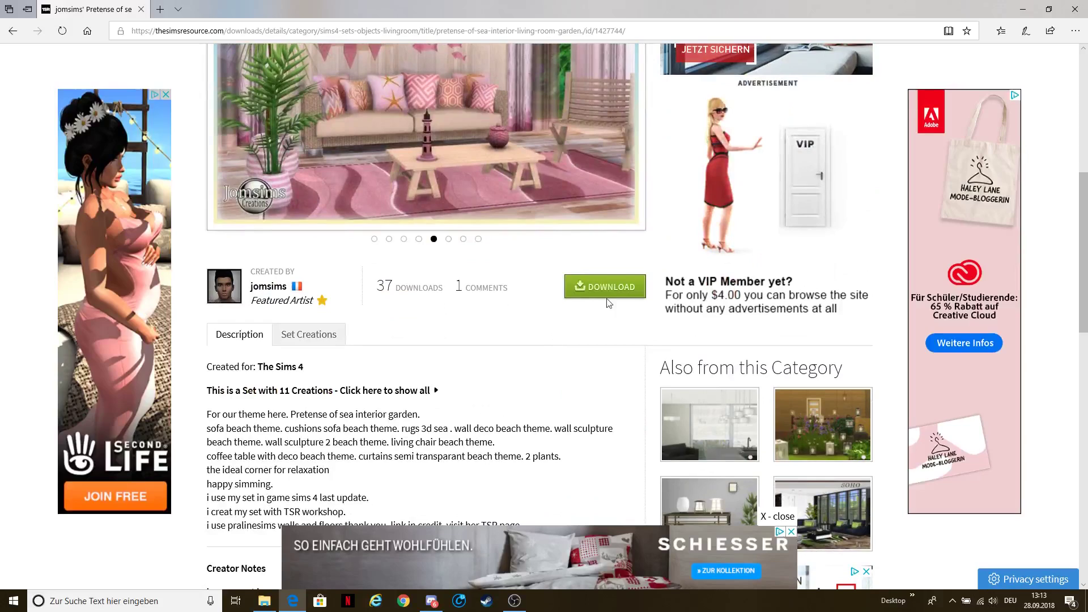
left_click(607, 288)
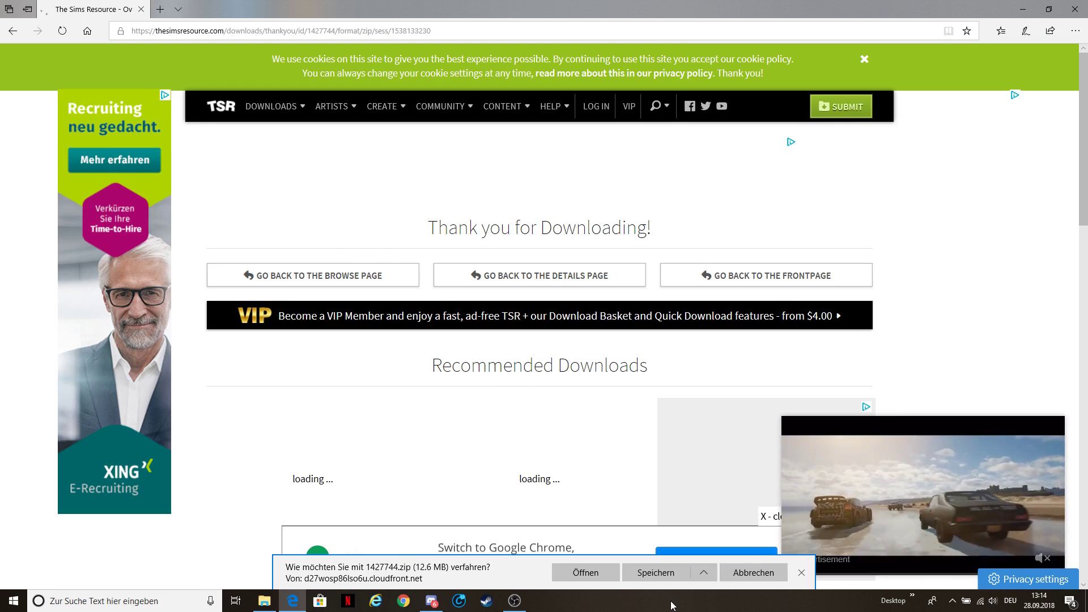
- Save the downloaded ZIP archive as 1427744 in the Die Sims 4 Mods folder and dismiss the download notification
left_click(703, 572)
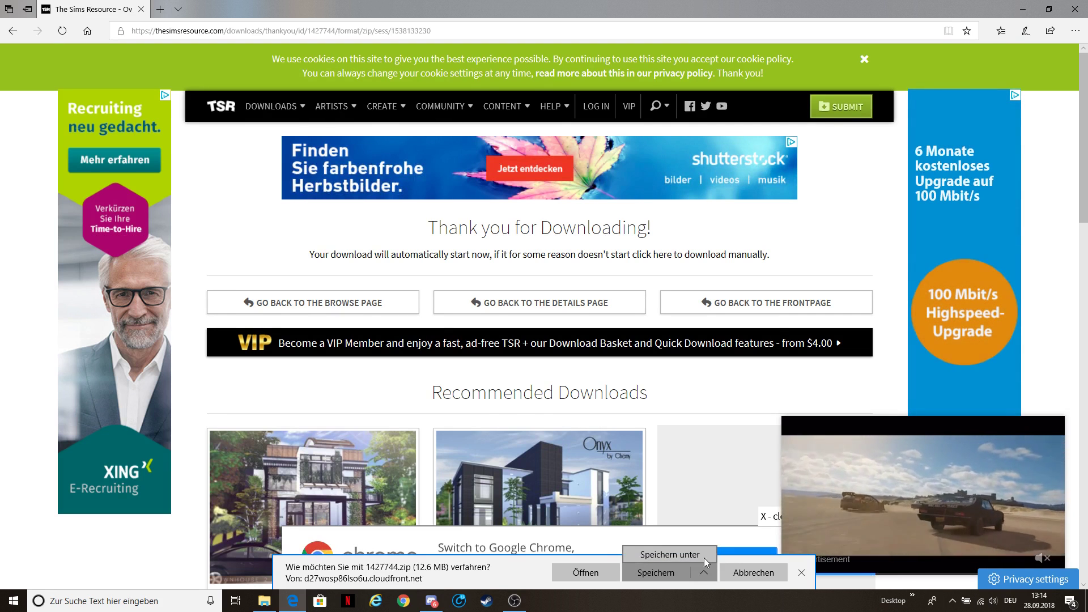
left_click(704, 555)
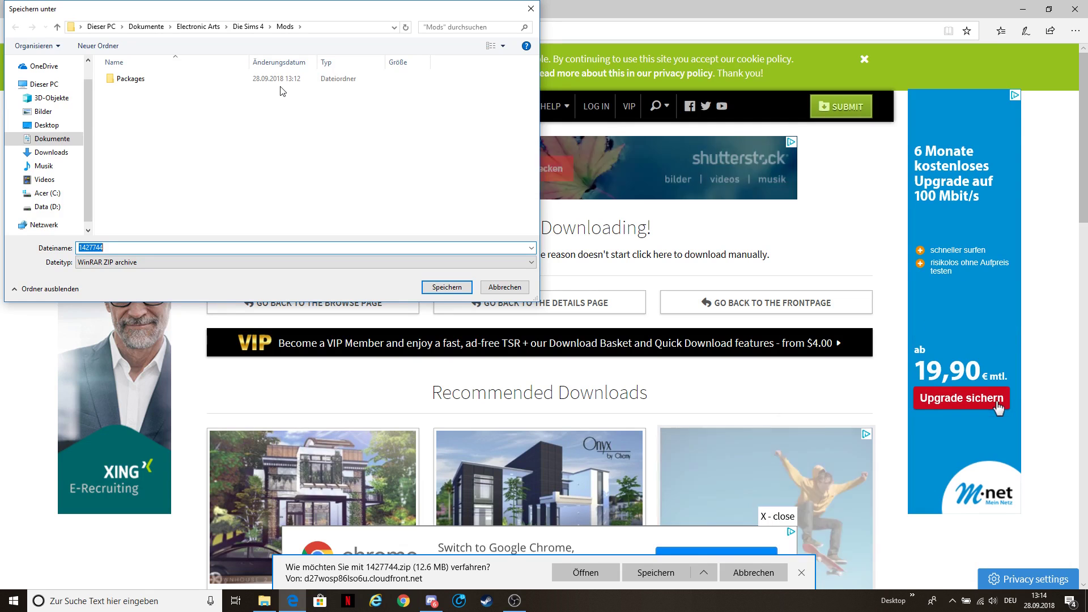
double_click(128, 79)
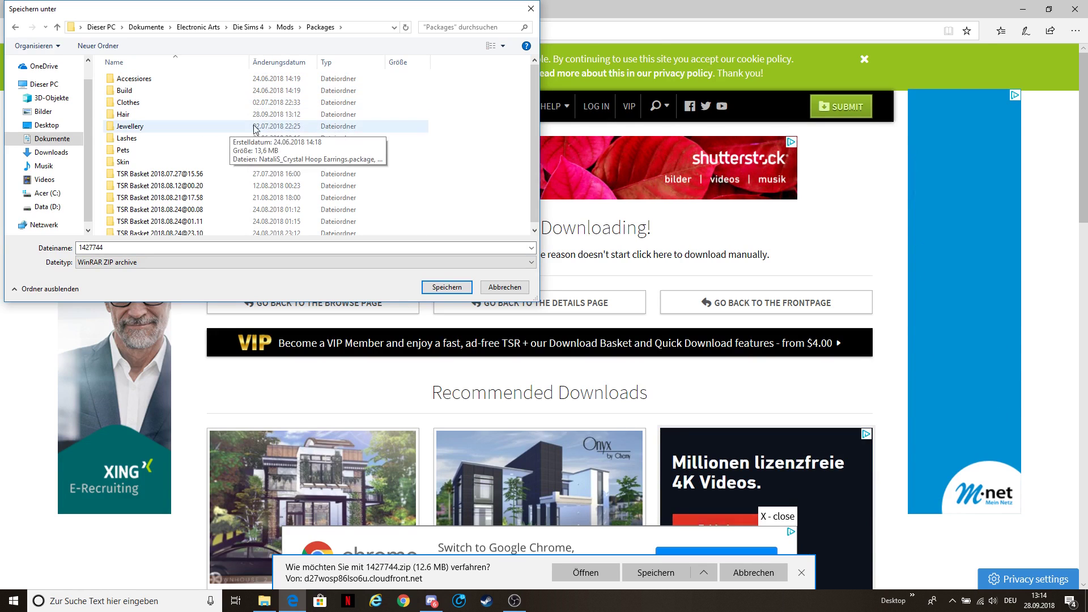
double_click(151, 91)
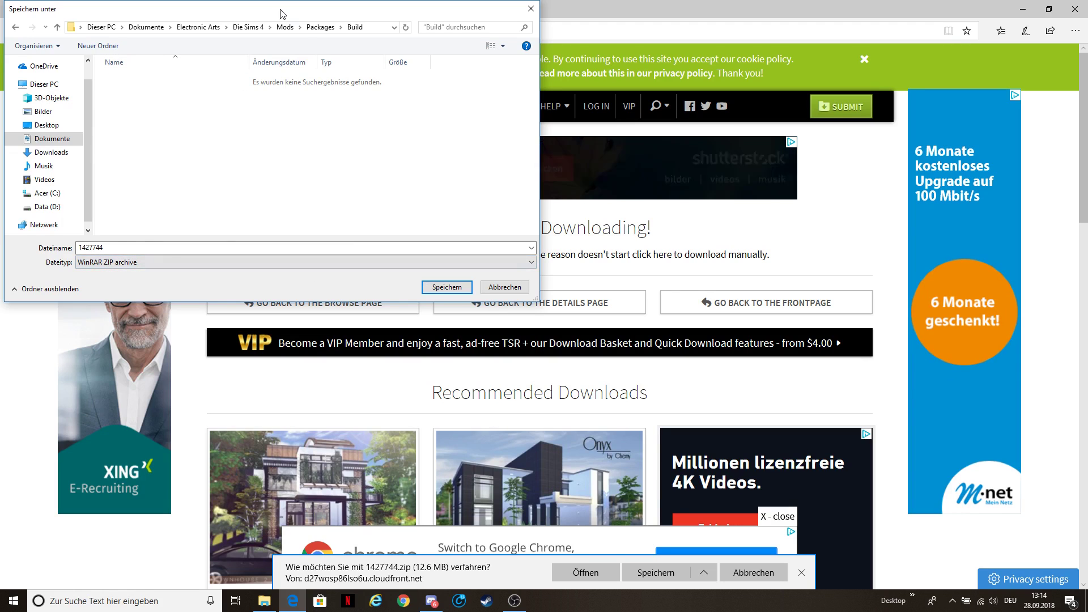
left_click(289, 28)
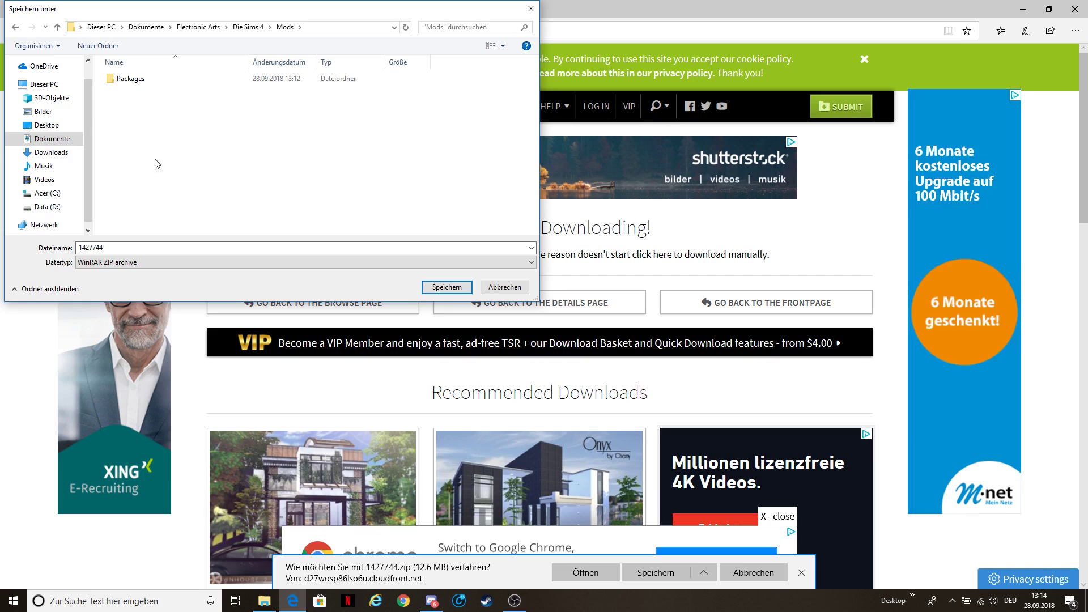
left_click(446, 287)
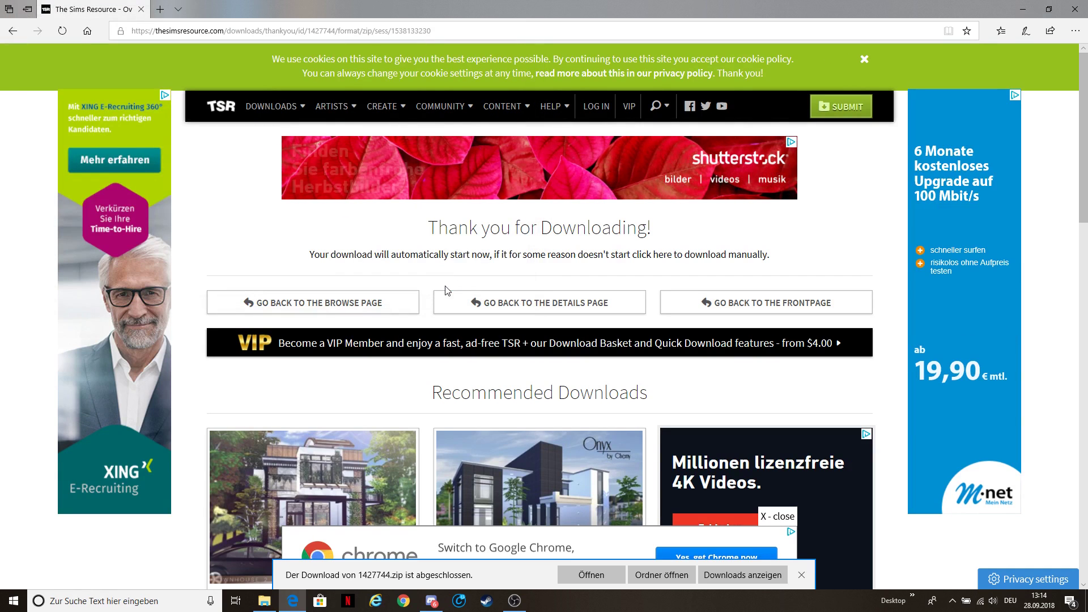
left_click(802, 574)
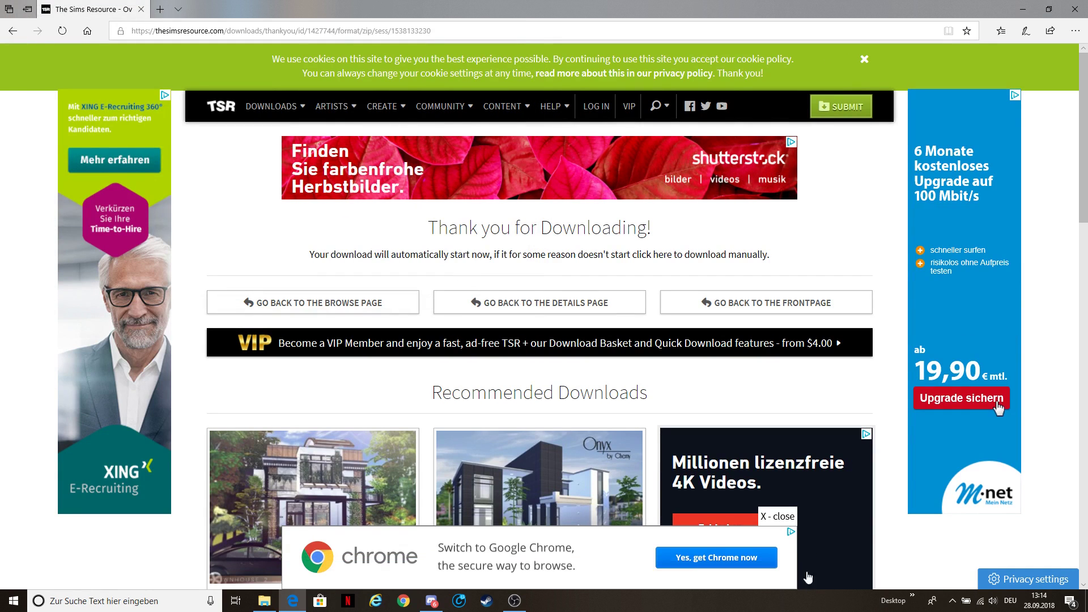
- Minimize the browser and open the Die Sims 4 > Mods folder in File Explorer
left_click(1023, 8)
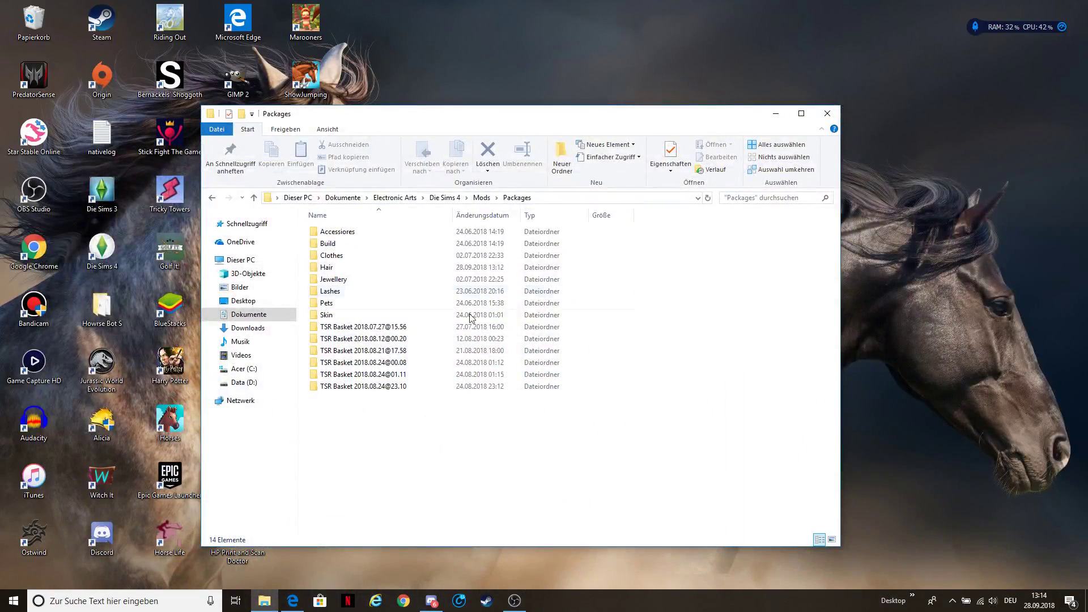
left_click(444, 198)
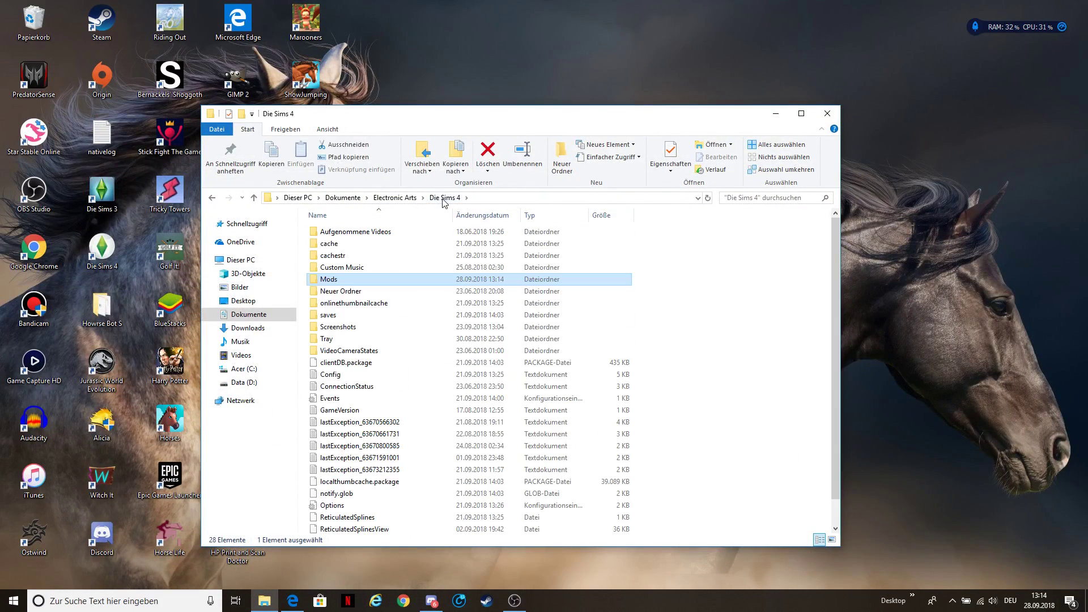
double_click(334, 280)
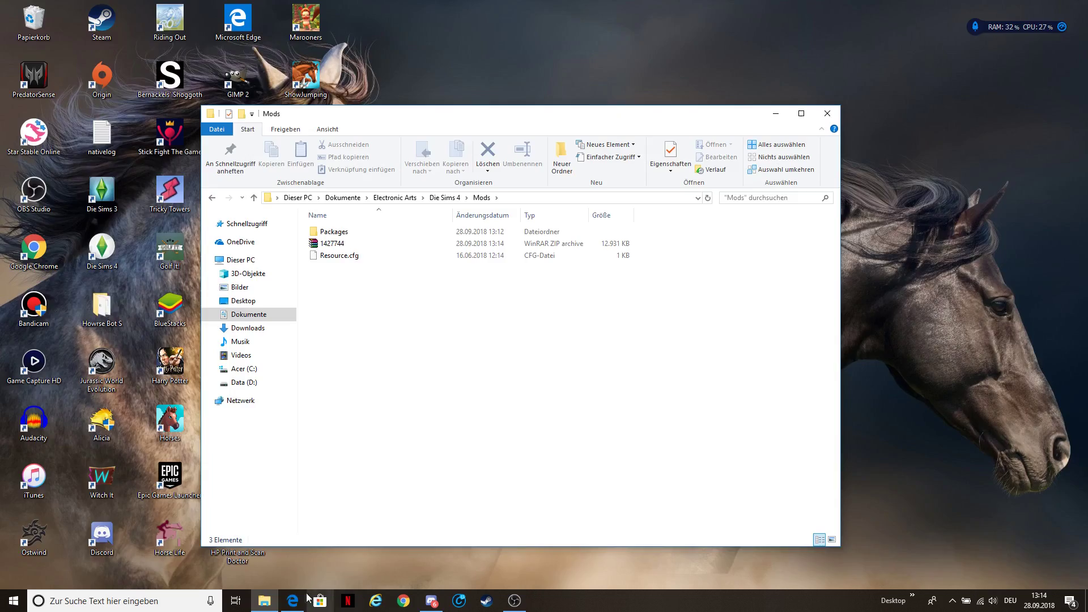
- Return to the Pretense of sea page in Microsoft Edge and examine the set's preview images
left_click(292, 601)
scroll(998, 407, "down", 4)
left_click(14, 32)
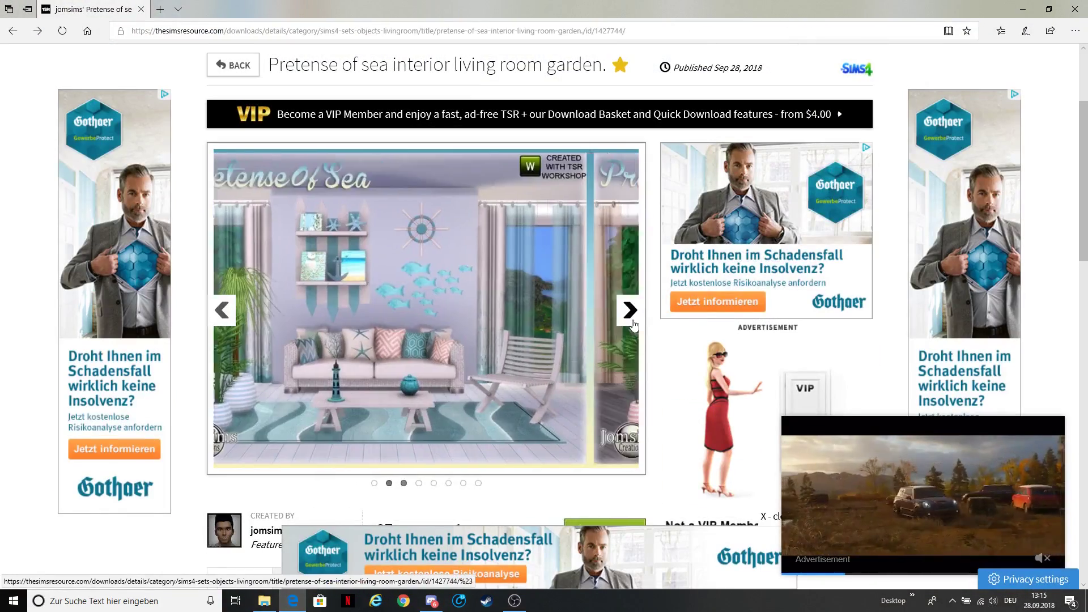
left_click(630, 311)
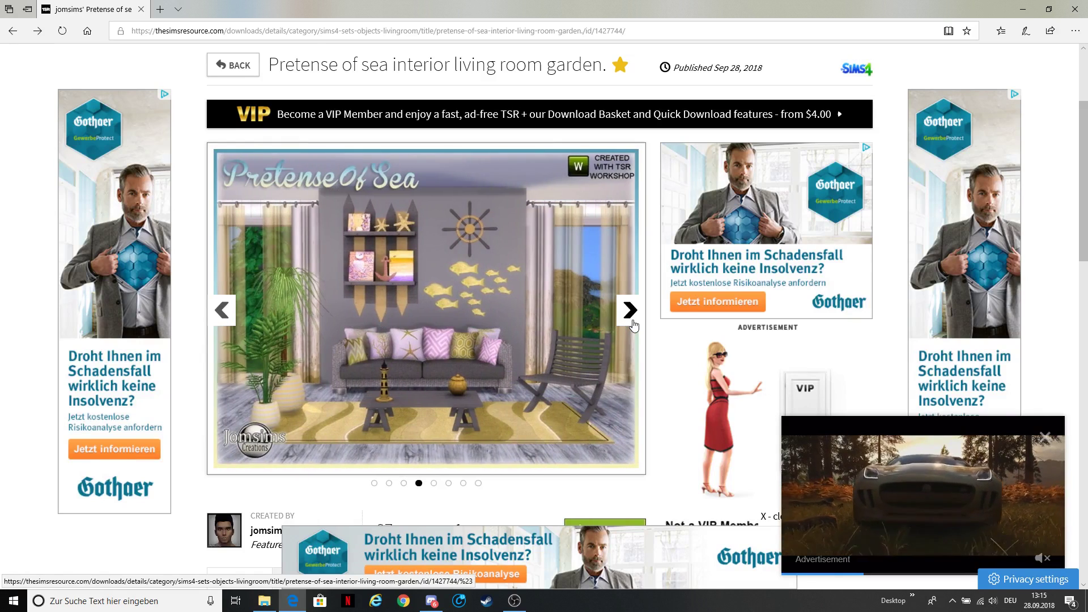
left_click(633, 321)
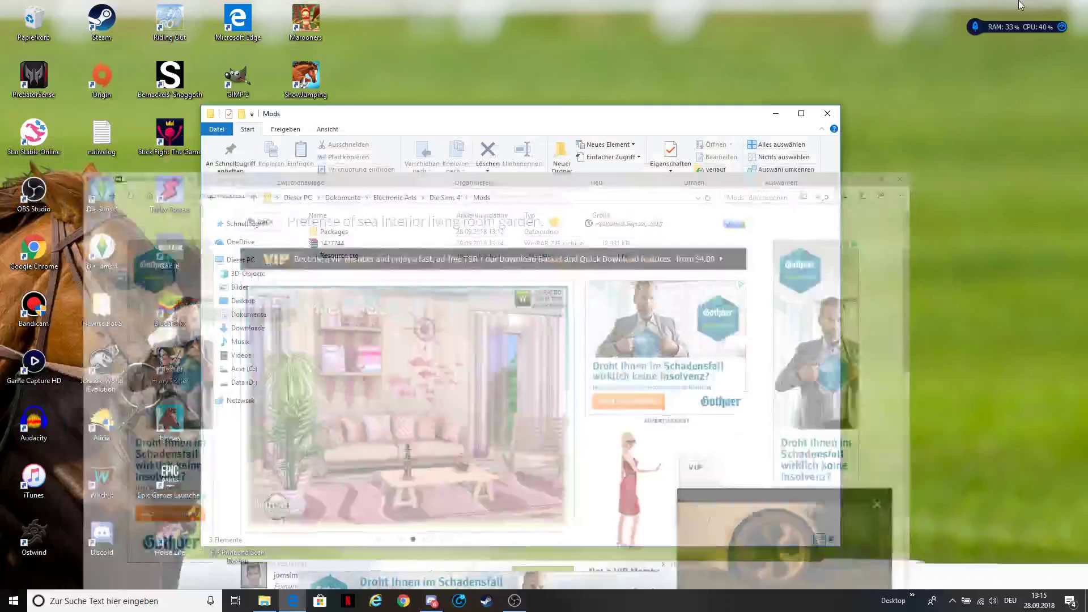
left_click(292, 601)
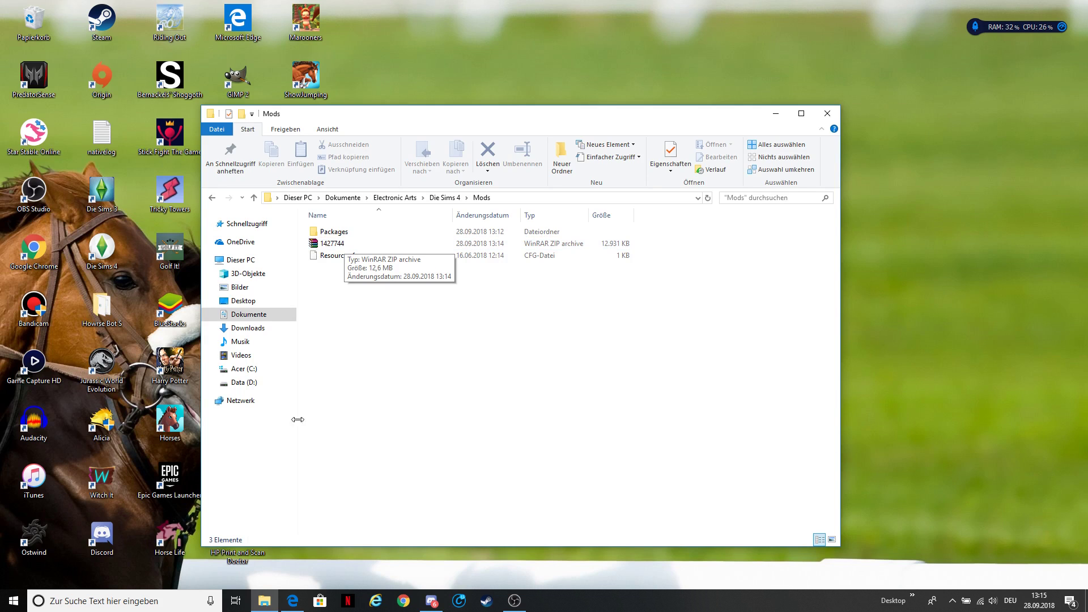
- Switch to Microsoft Edge and search the web for "winrar zip" in a new tab
left_click(292, 601)
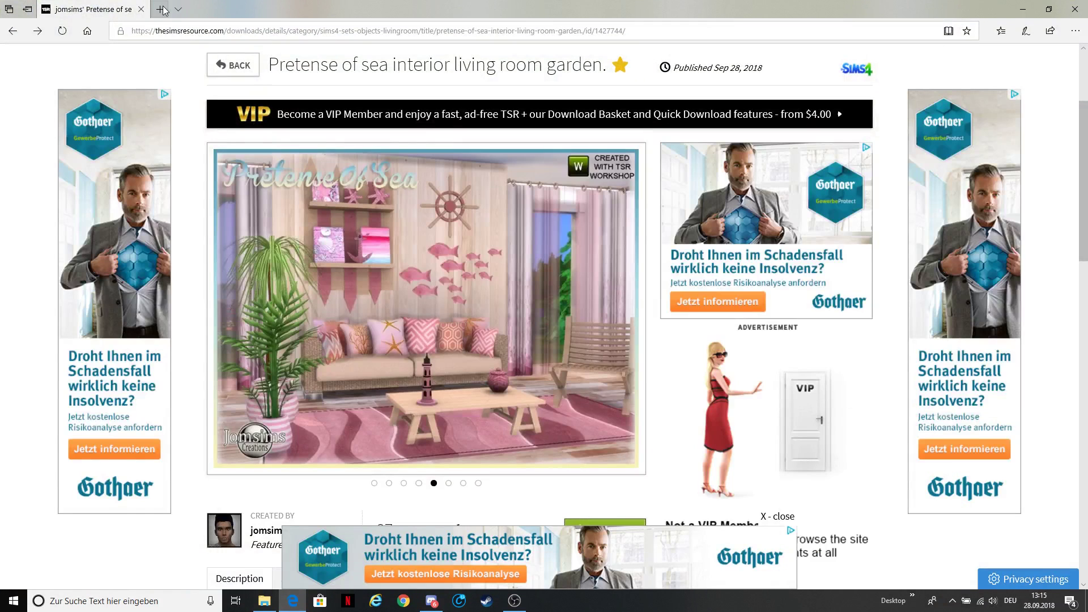
left_click(160, 9)
type("winrar zip")
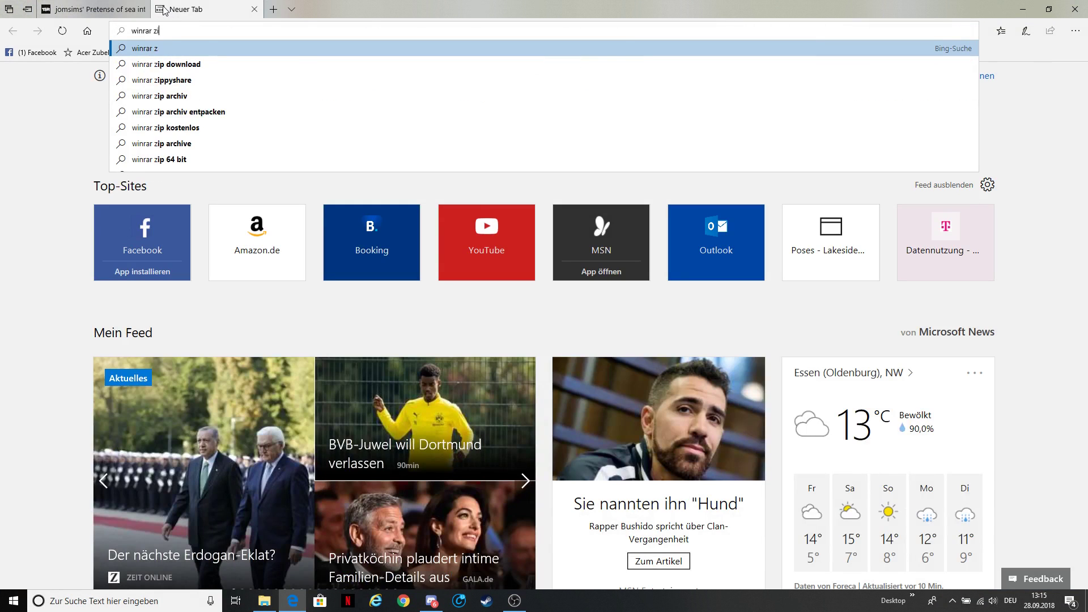
key("Return")
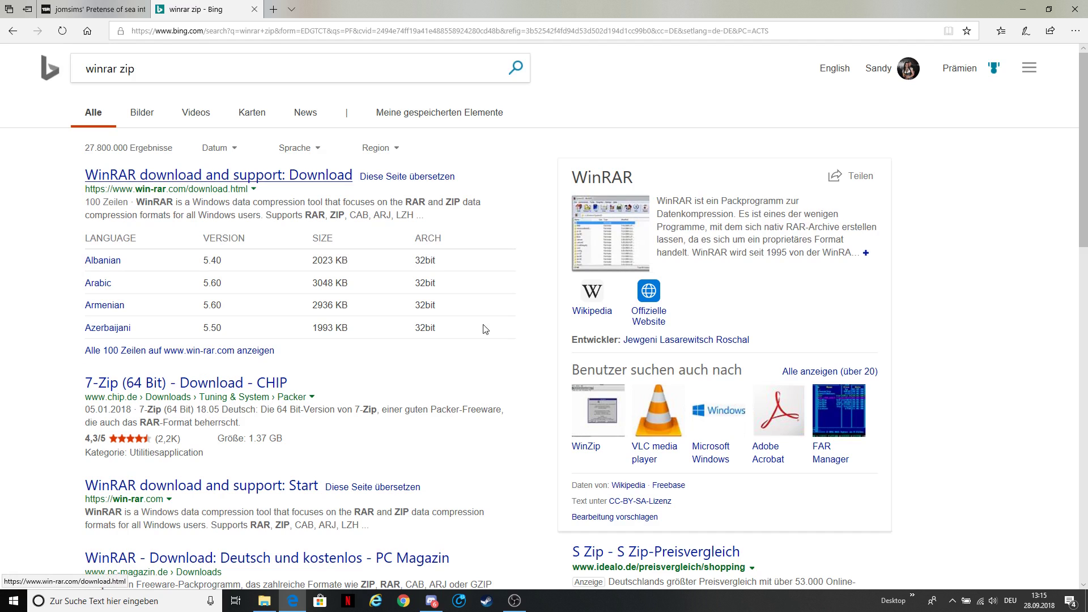
- Minimize the browser, open the 1427744 archive from the Mods folder in WinRAR and close the licence reminder
left_click(1031, 9)
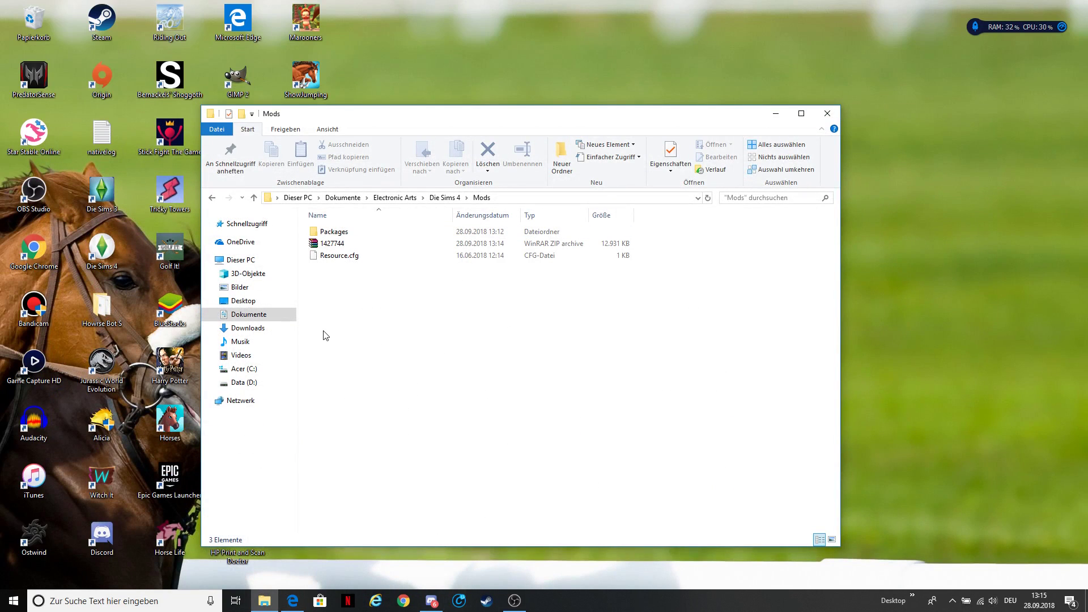
double_click(341, 245)
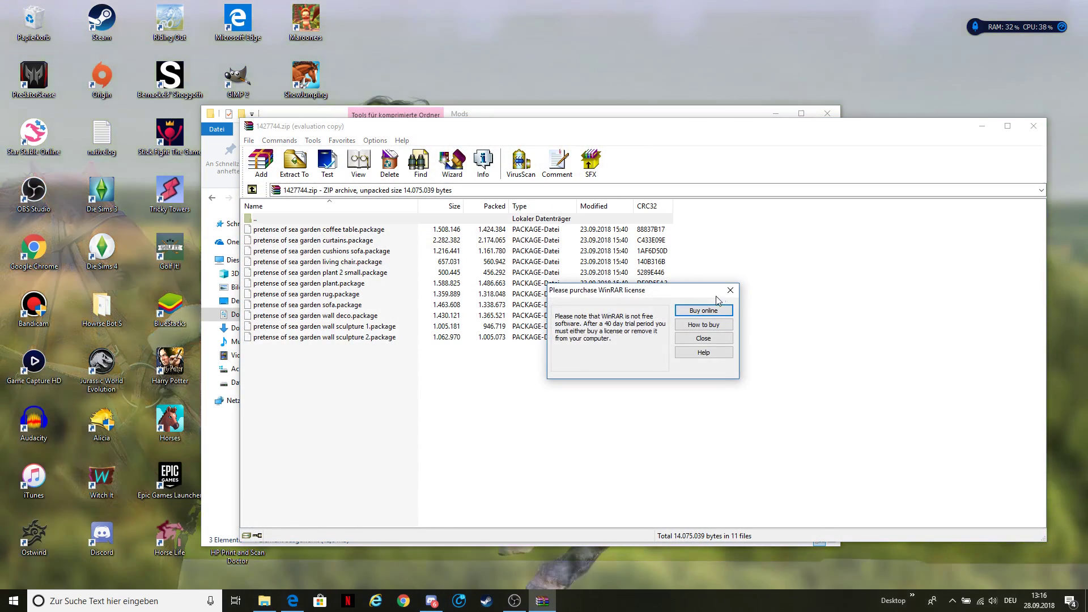
left_click(730, 290)
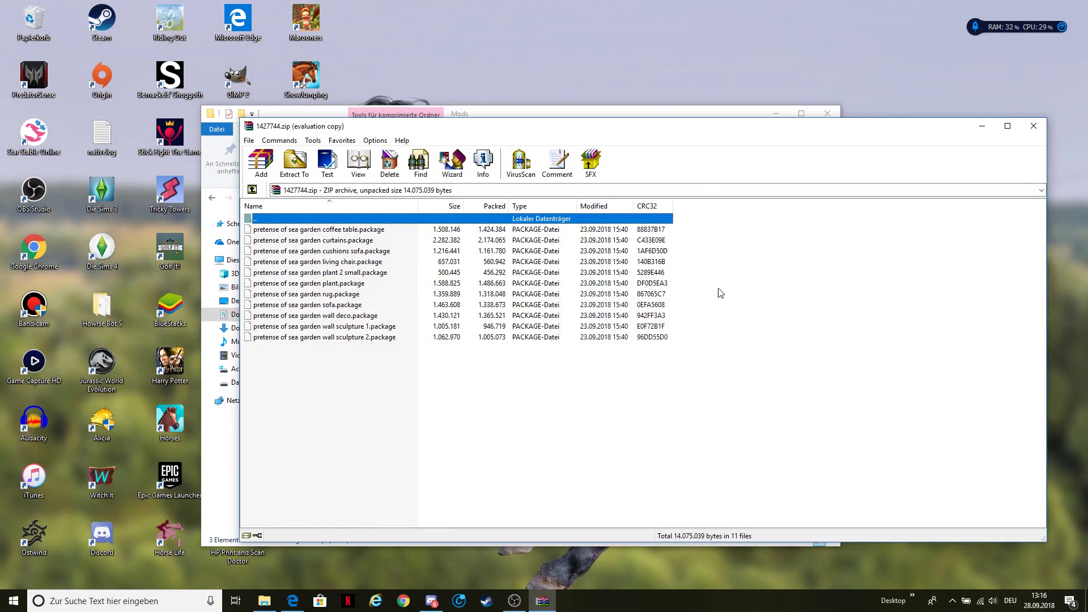
- Extract all the pretense of sea garden package files from the archive into Die Sims 4 > Mods > Packages > Build
left_click(287, 231)
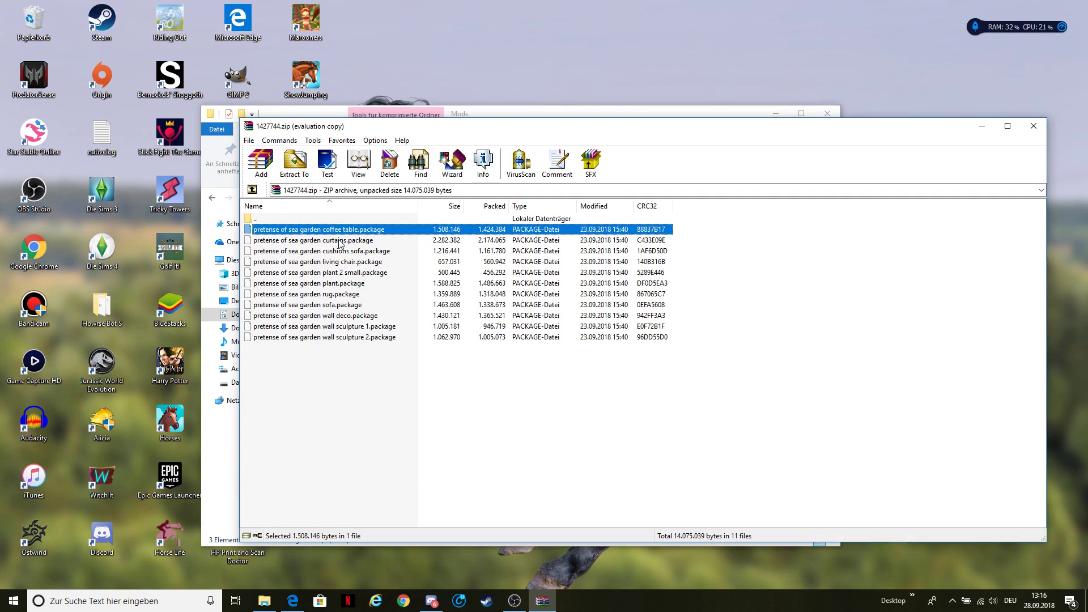
key("shift+Down")
key("shift+Down")
key("shift+Down")
key("shift+Down")
key("shift+Down")
key("shift+Down")
key("shift+Down")
key("shift+Down")
key("shift+Down")
key("shift+Down")
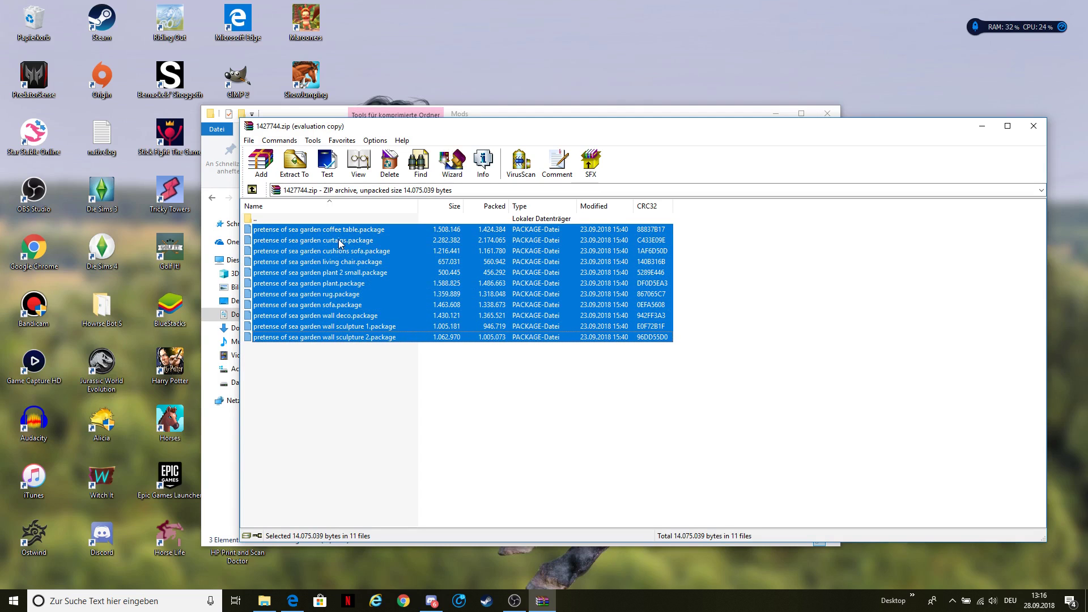
left_click(301, 168)
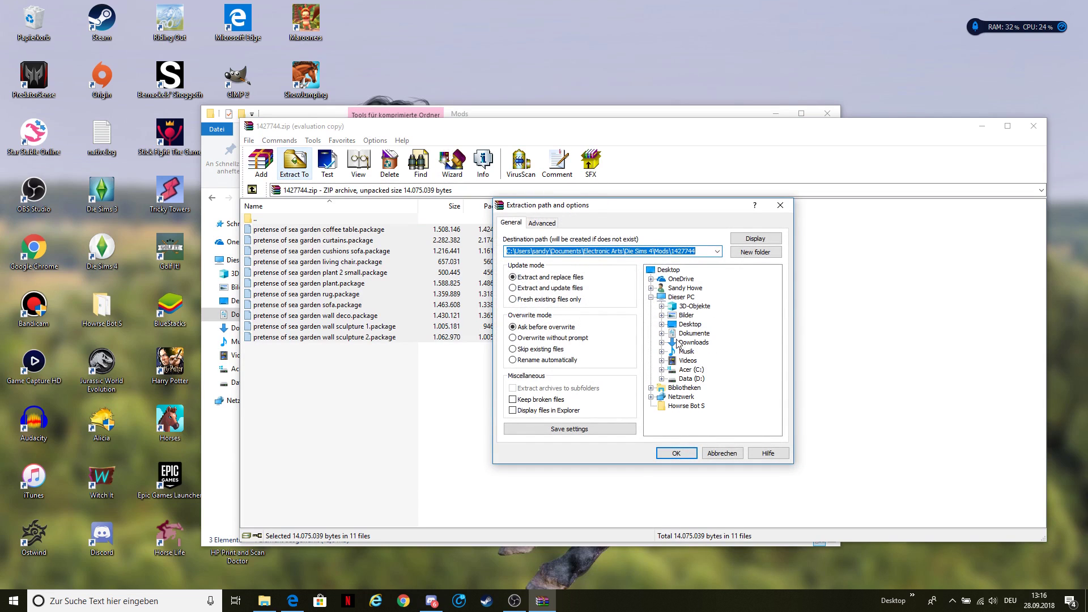
left_click(662, 334)
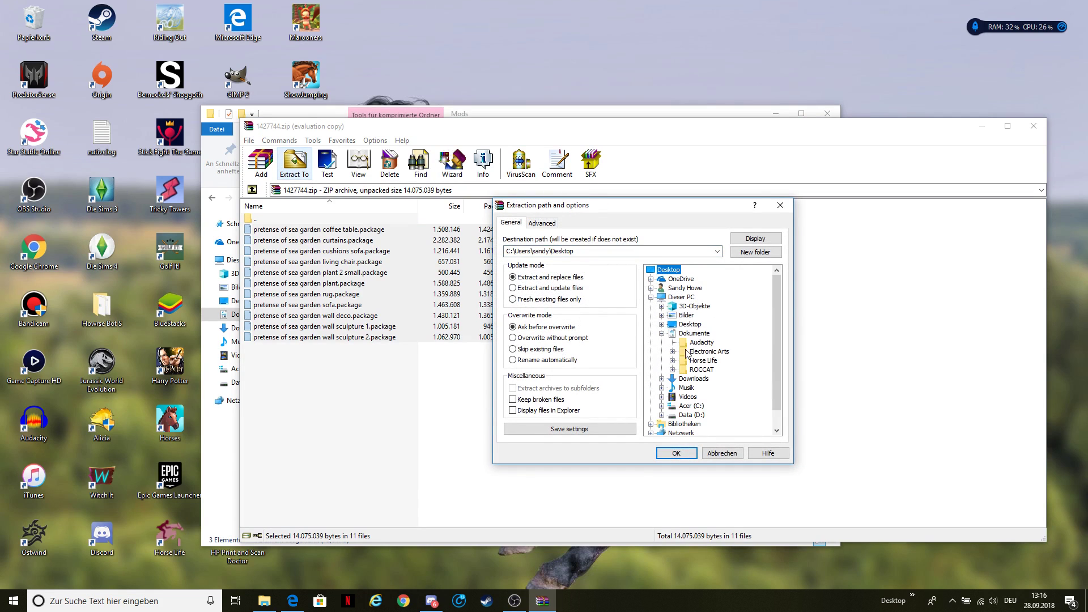
left_click(672, 352)
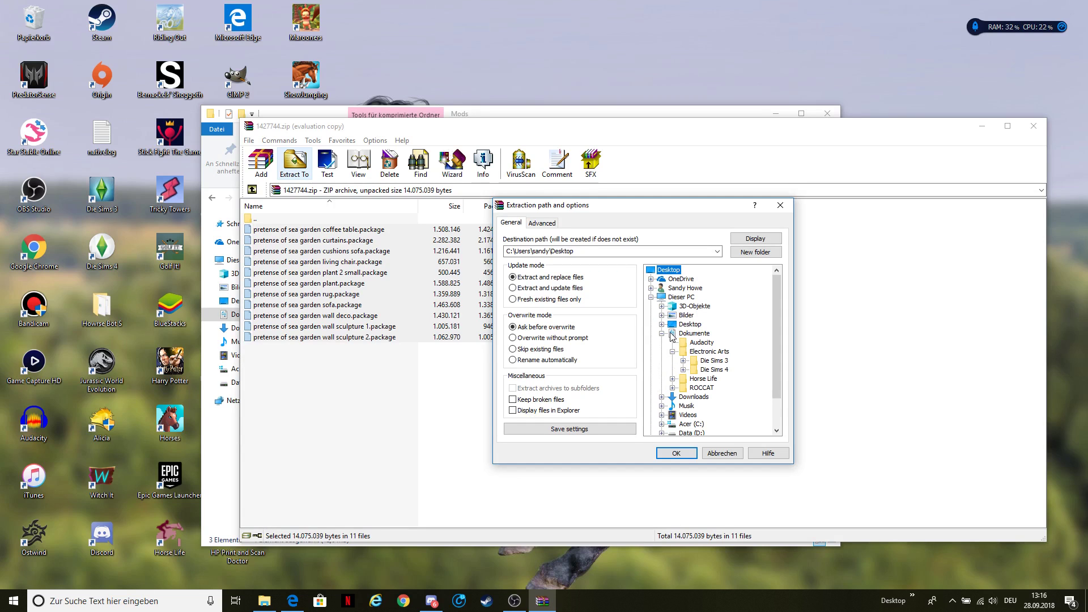
left_click(684, 369)
left_click(694, 361)
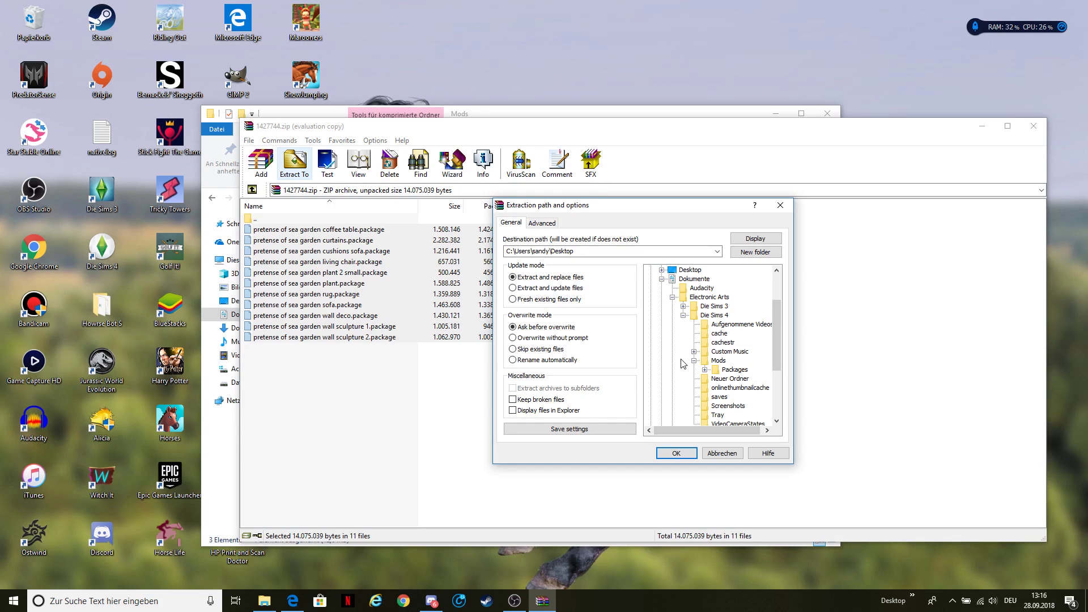
left_click(705, 370)
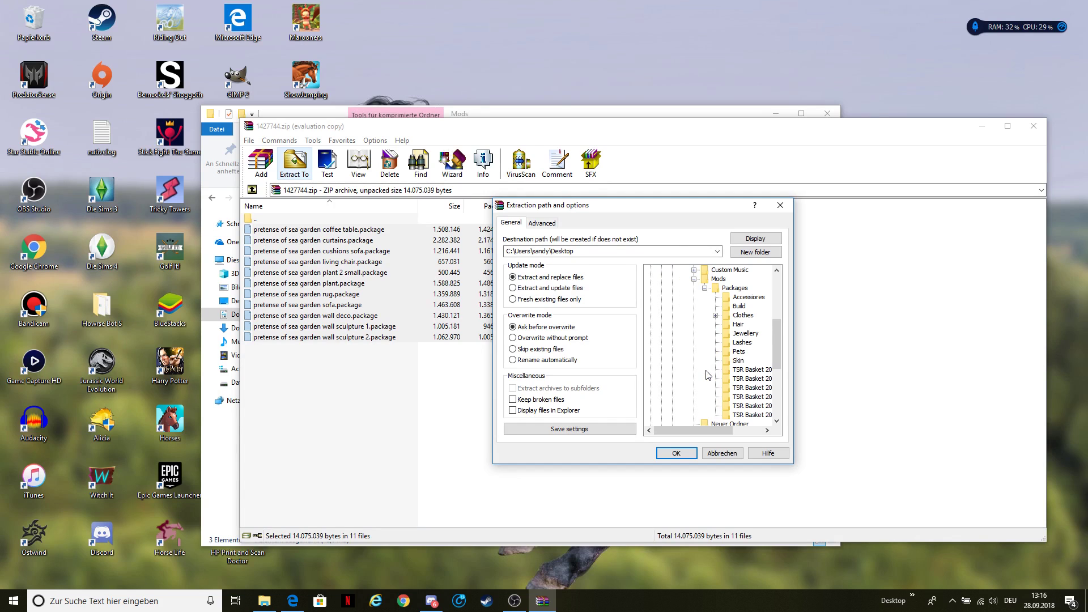
left_click(738, 307)
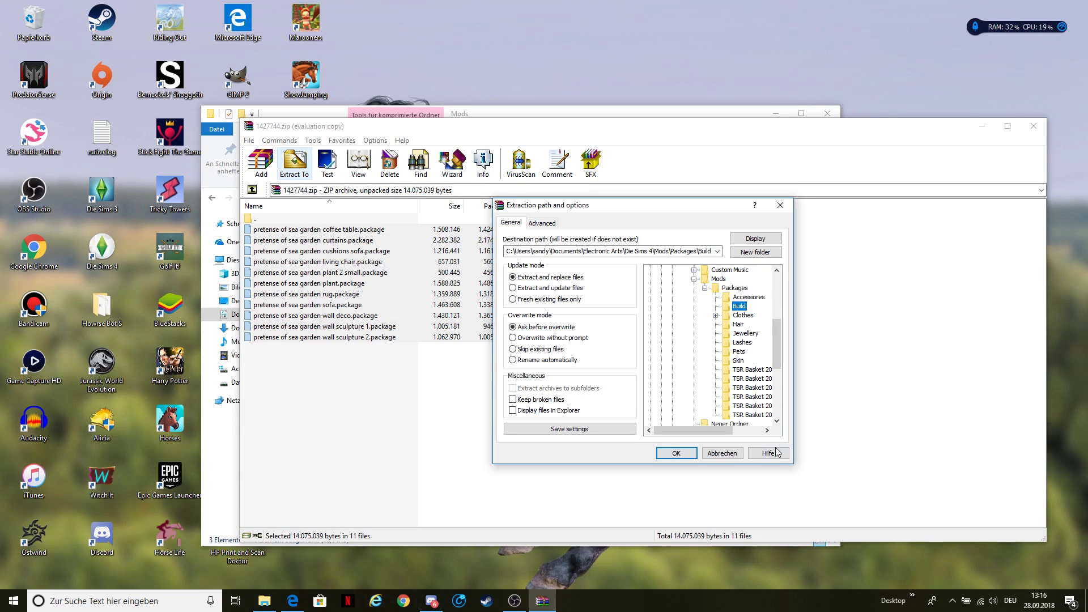
left_click(678, 454)
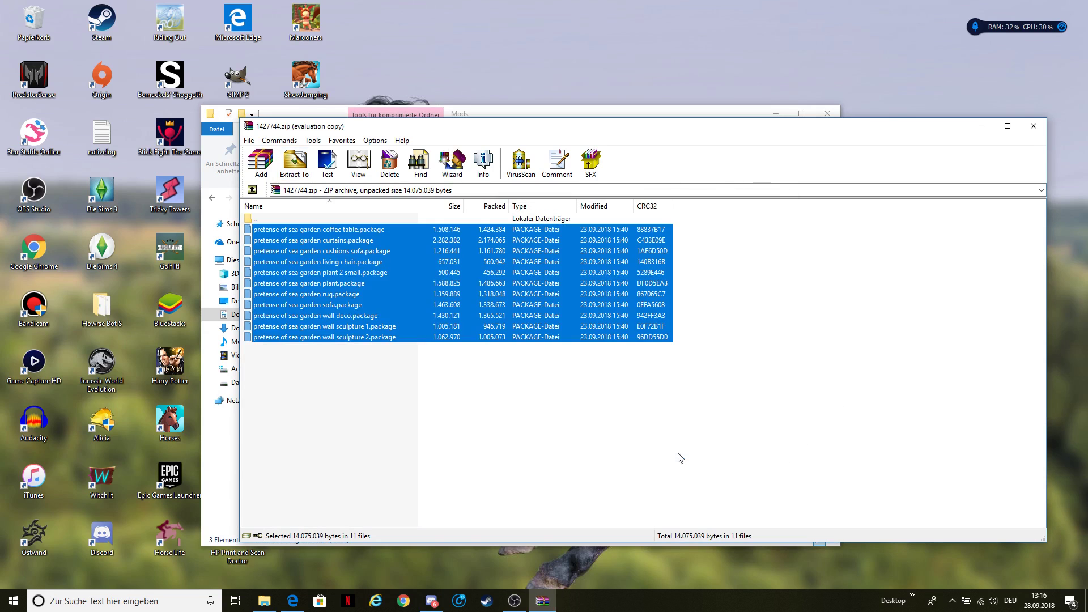
- Close the archive and check the extracted files in the Mods > Packages > Build folder, closing File Explorer when done
left_click(1024, 128)
double_click(350, 232)
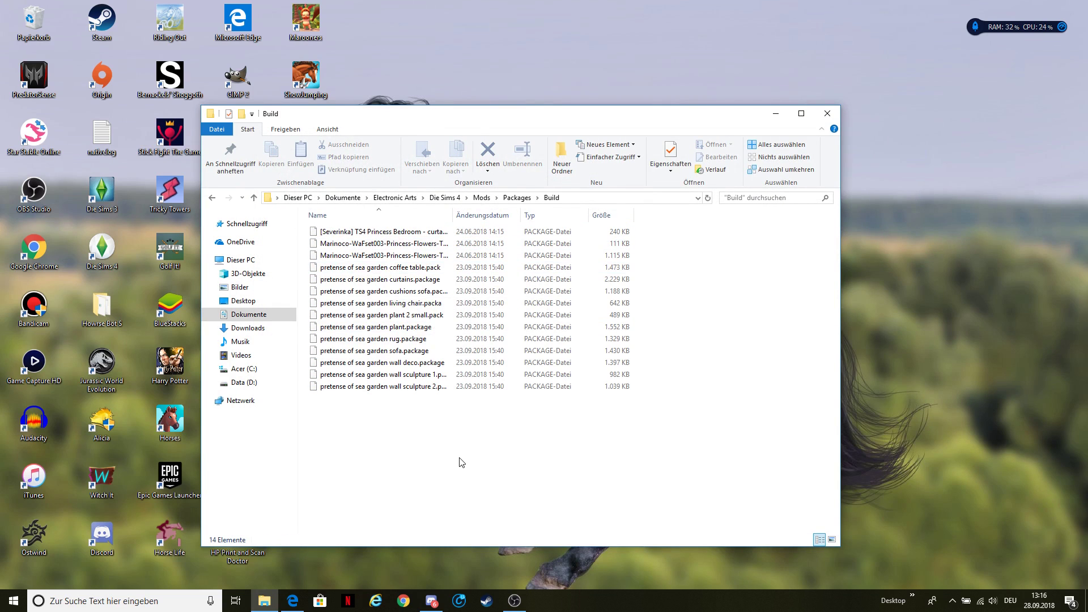
left_click(828, 113)
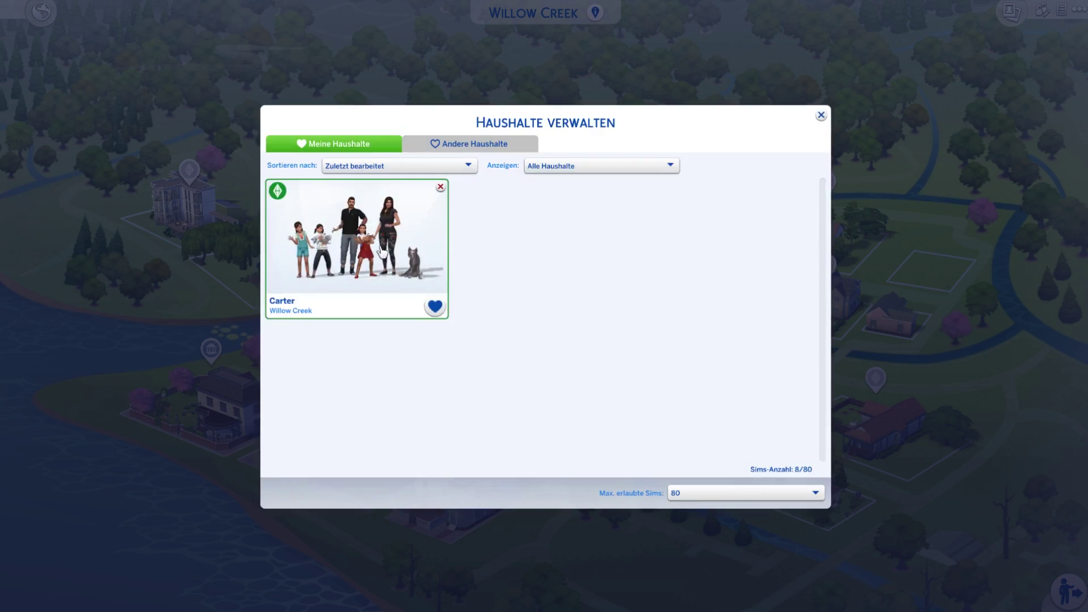
- In Die Sims 4, open the Willow Creek household for editing and select the adult woman with long dark hair
left_click(356, 244)
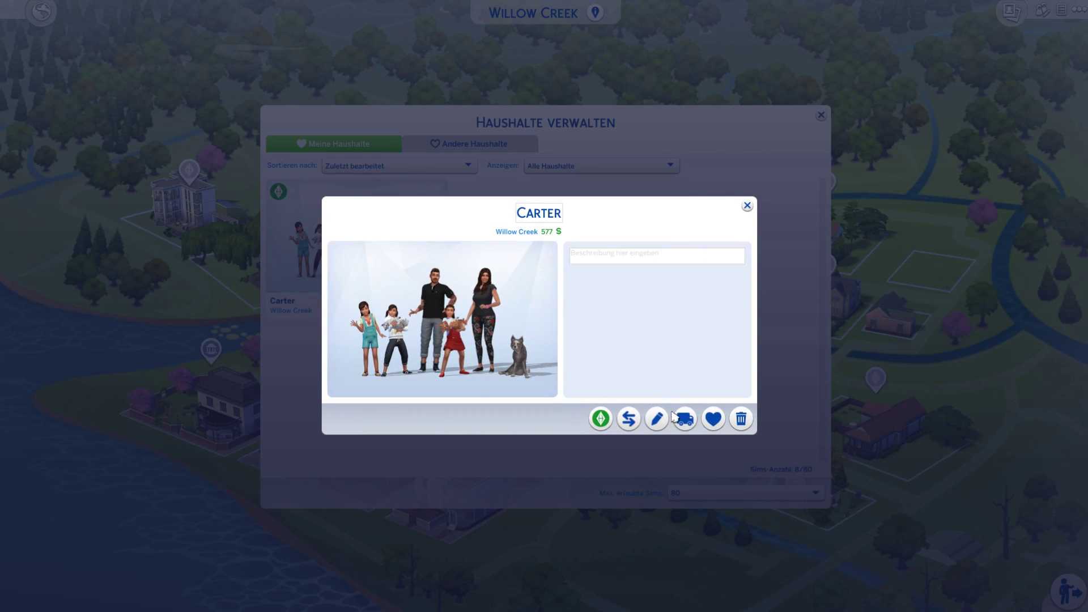
left_click(656, 424)
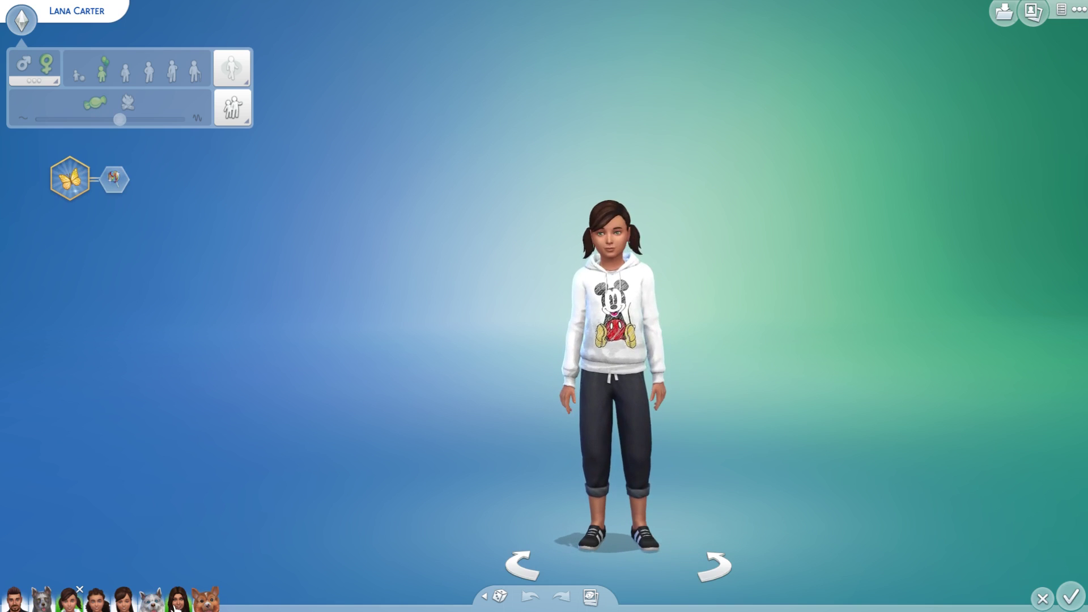
left_click(177, 602)
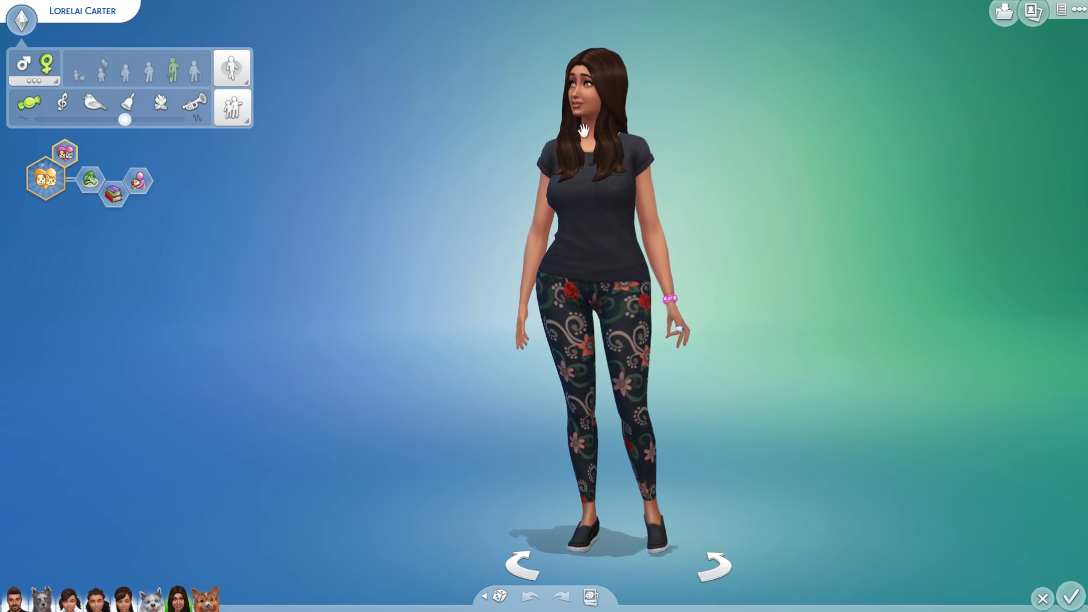
- Give the woman the downloaded long hairstyle with bangs, the last one in the hairstyle catalogue, in a dark reddish-brown colour
left_click(573, 153)
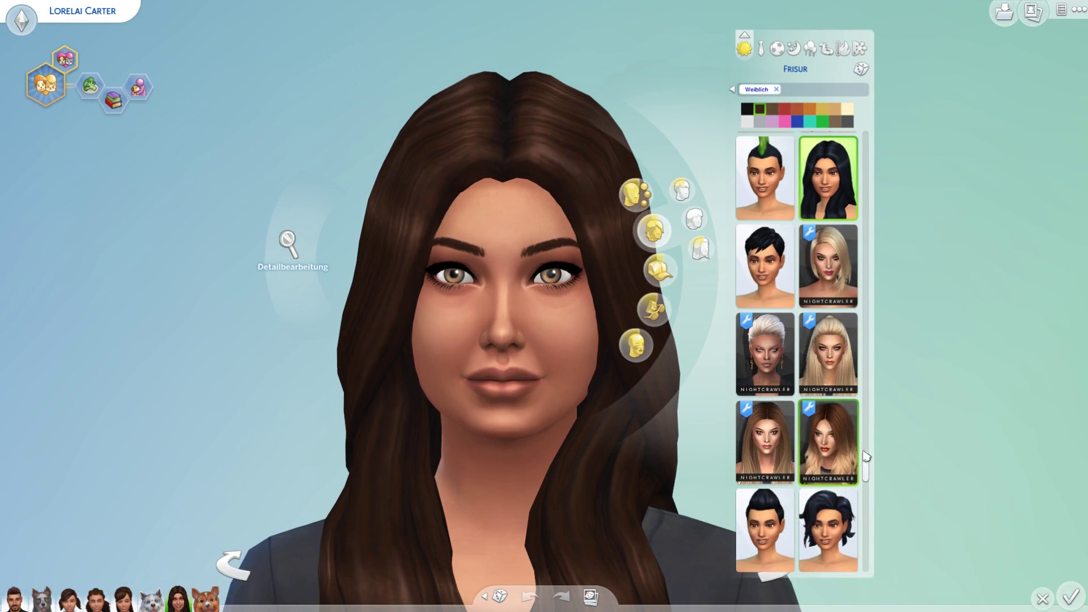
left_click_drag(865, 470, 867, 555)
left_click(765, 527)
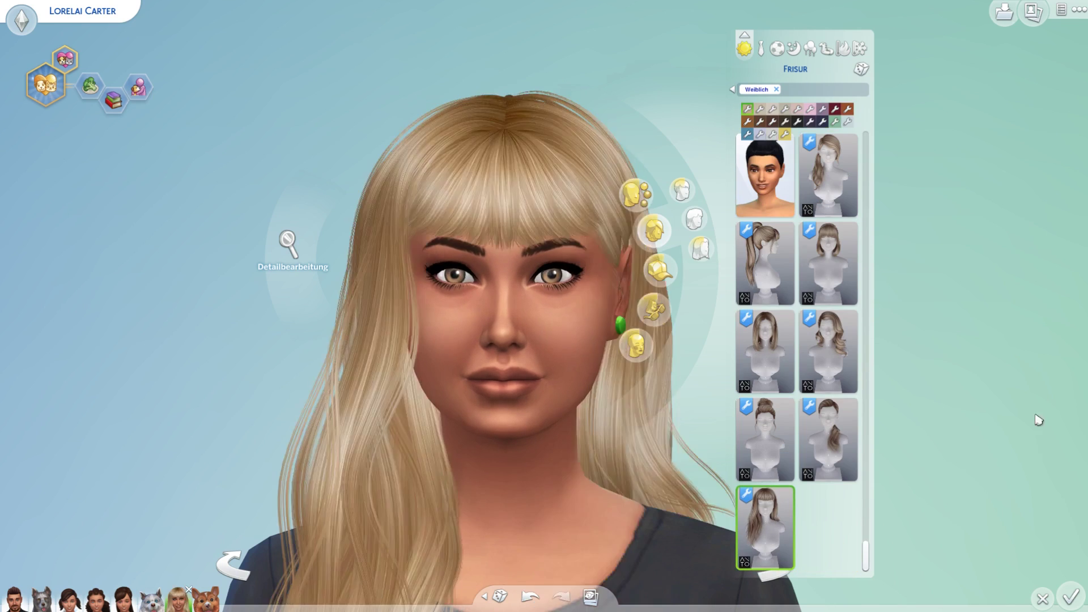
left_click(771, 122)
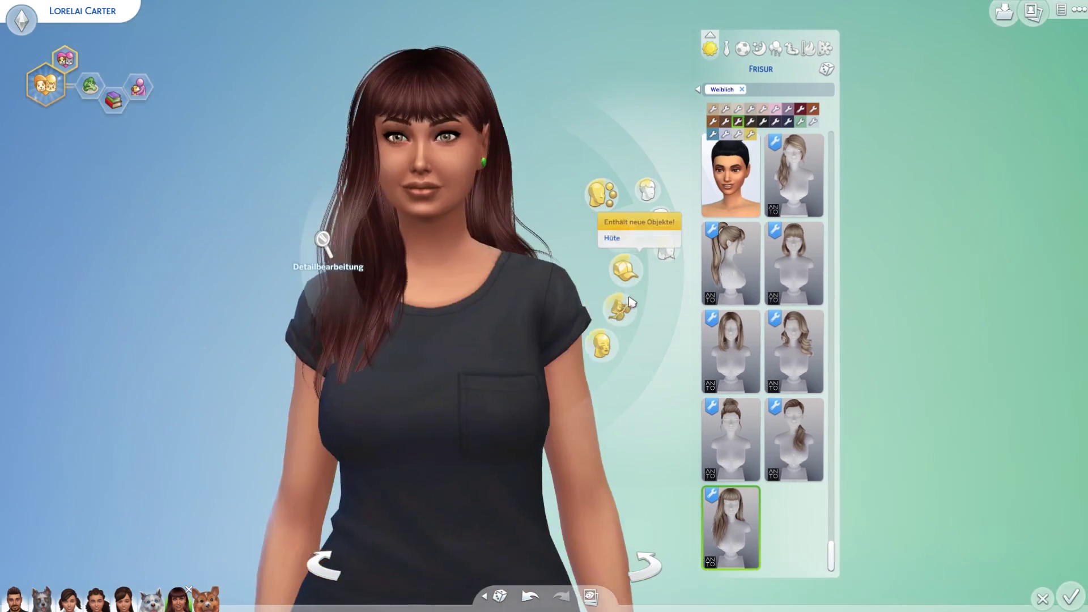
- Examine the new hairstyle on the woman from the front, side and back
scroll(623, 238, "down", 2)
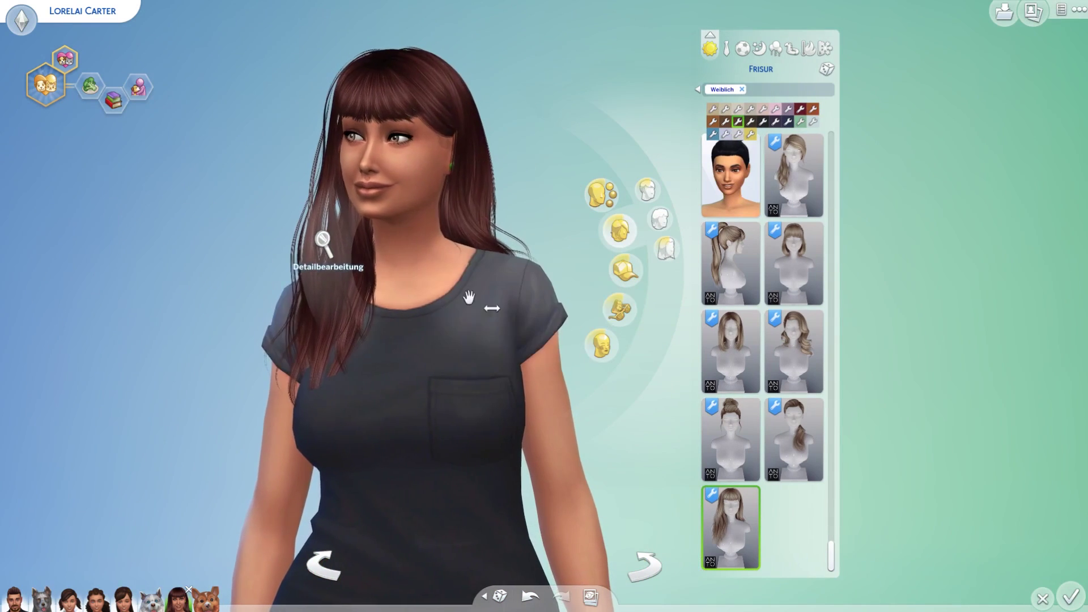
left_click_drag(461, 396, 425, 389)
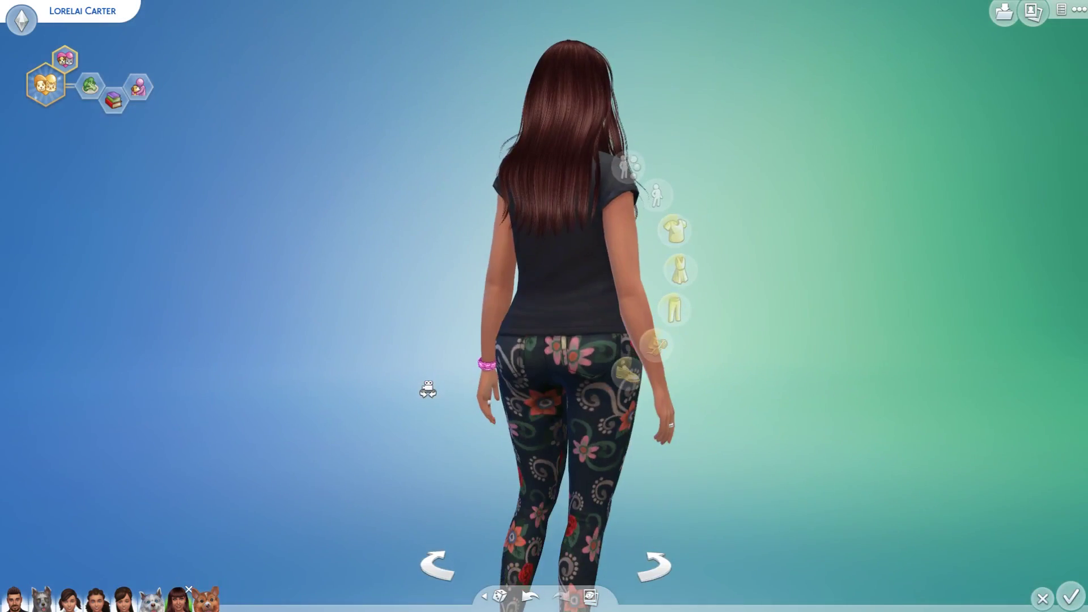
left_click(497, 399)
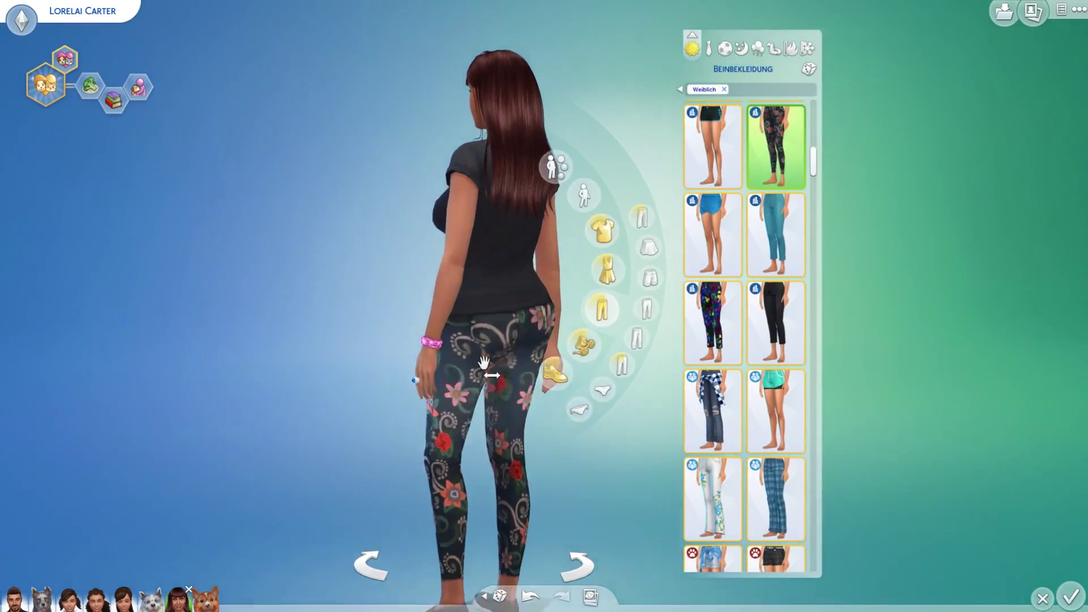
scroll(483, 362, "up", 3)
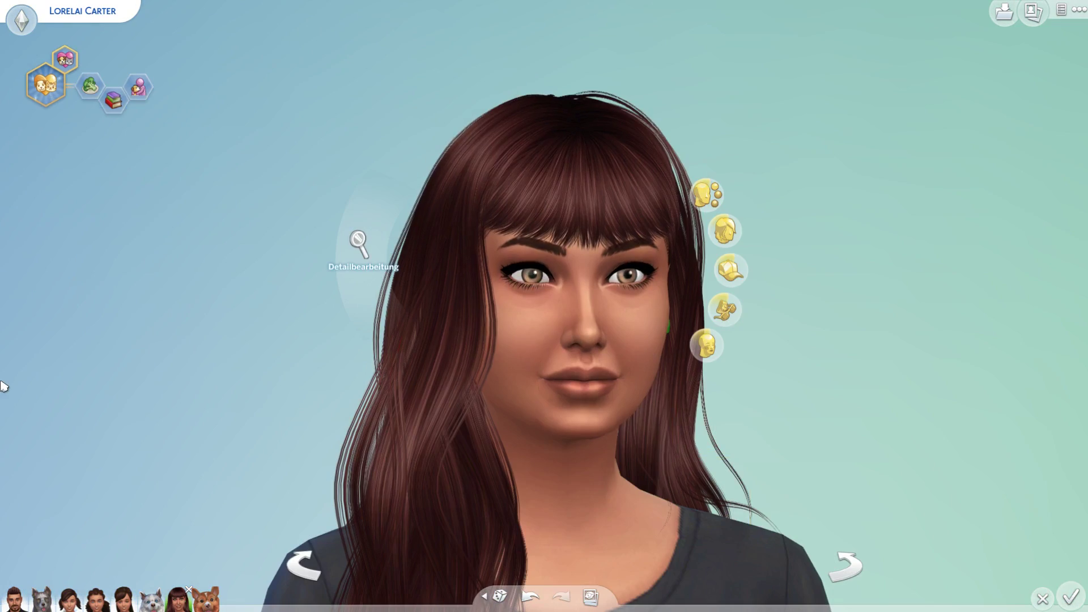